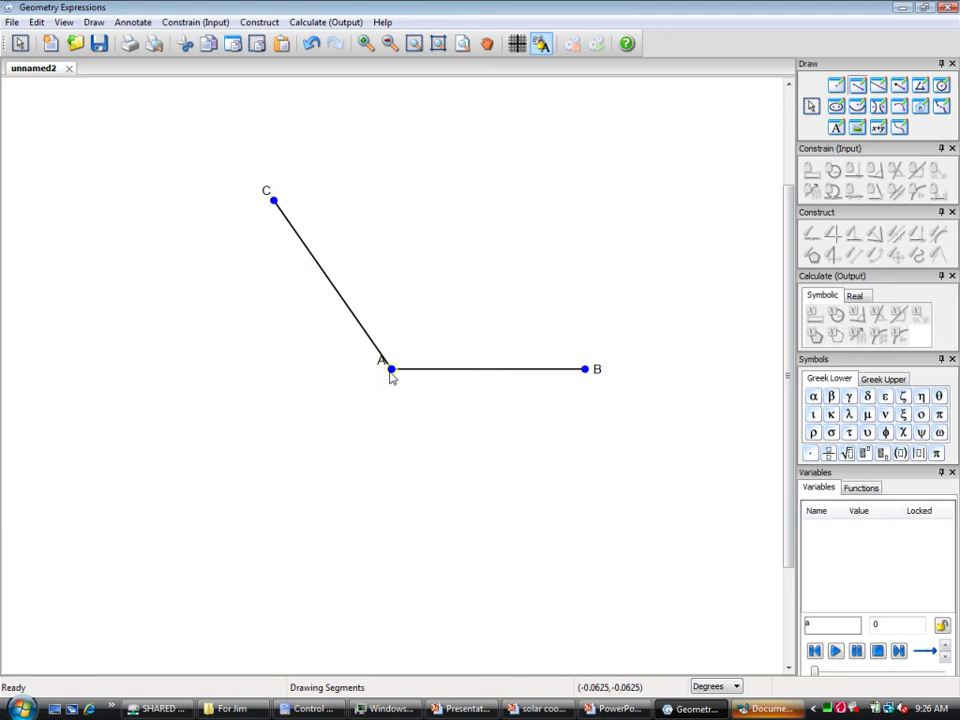
Draw connected segments from A down to D, across to E and up to B, forming quadrilateral ADEB below AB
mouse_move(391, 370)
left_mouse_down()
mouse_move(392, 469)
mouse_move(577, 482)
mouse_move(592, 467)
mouse_move(589, 381)
left_mouse_up()
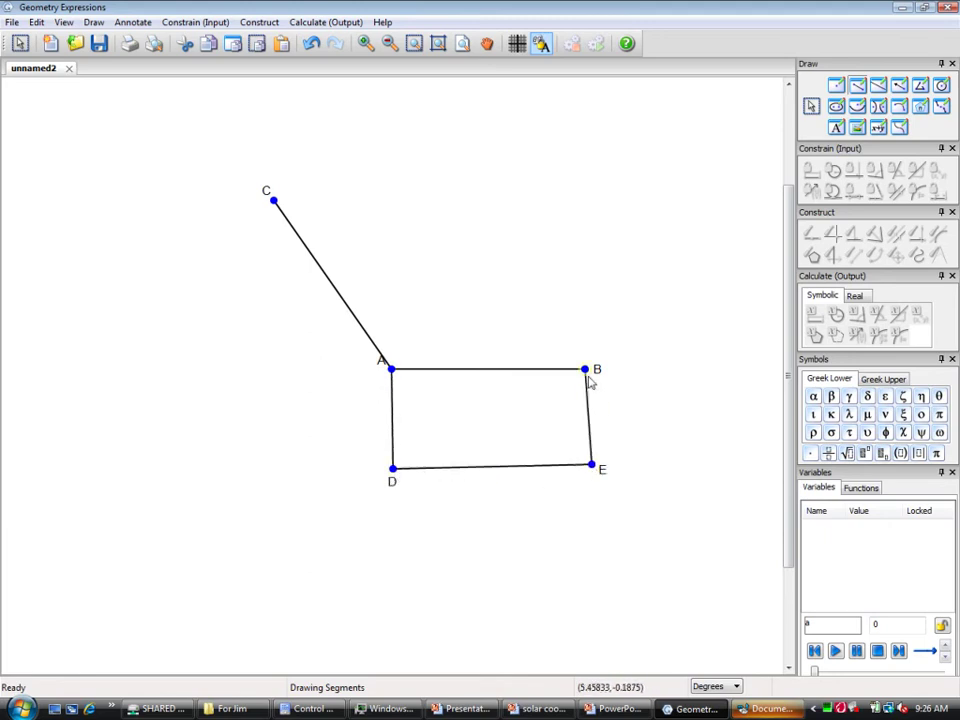
left_click(811, 106)
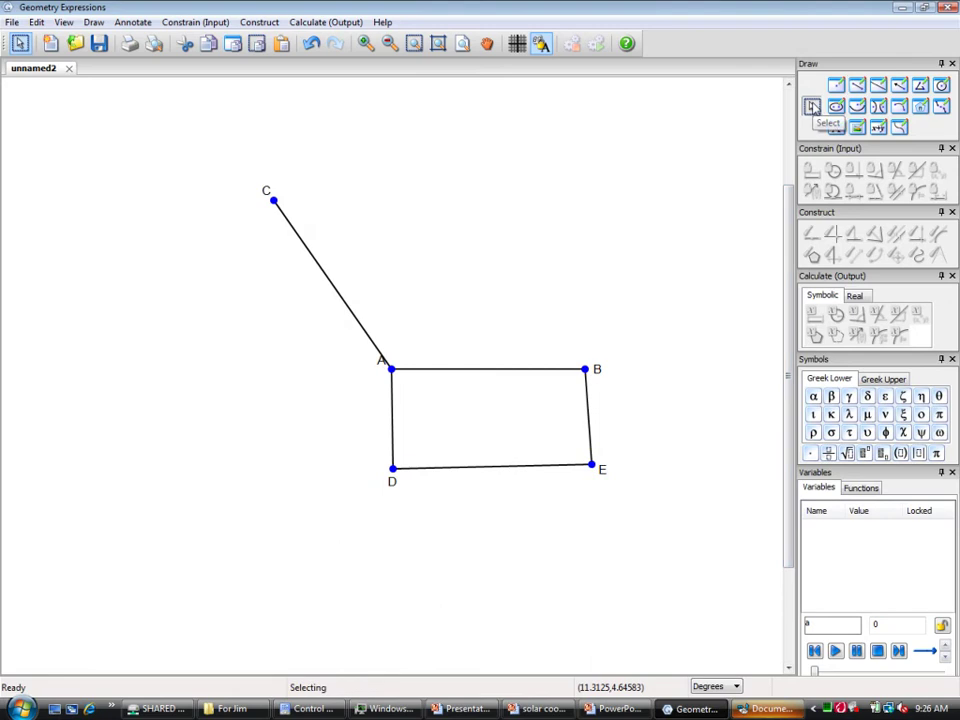
Constrain segments AC and AB to be congruent
left_click(334, 288)
left_click(528, 372)
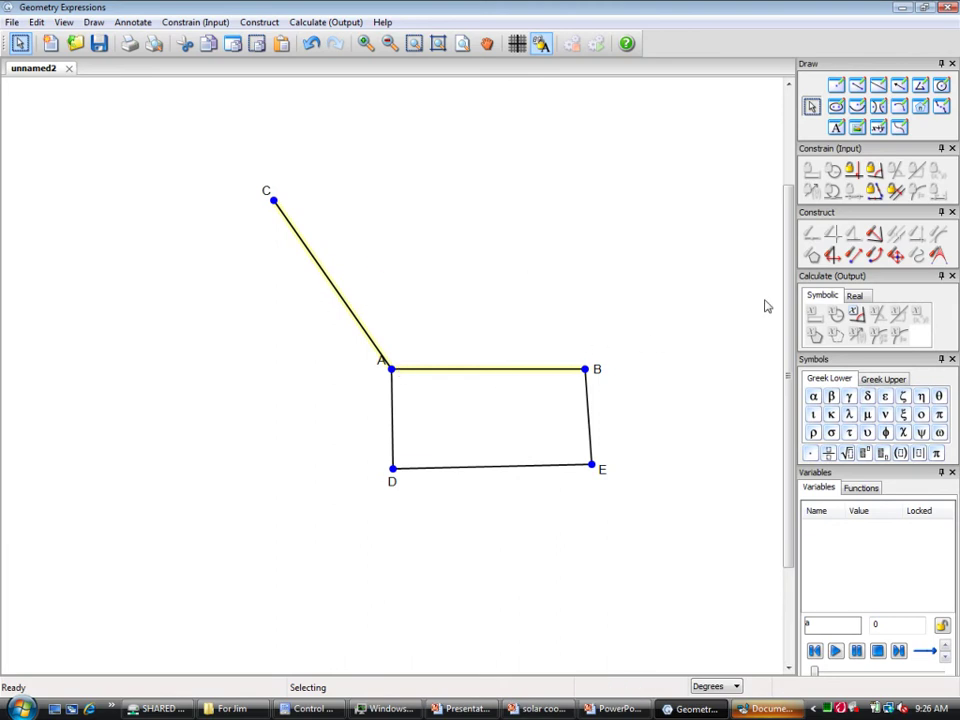
left_click(876, 192)
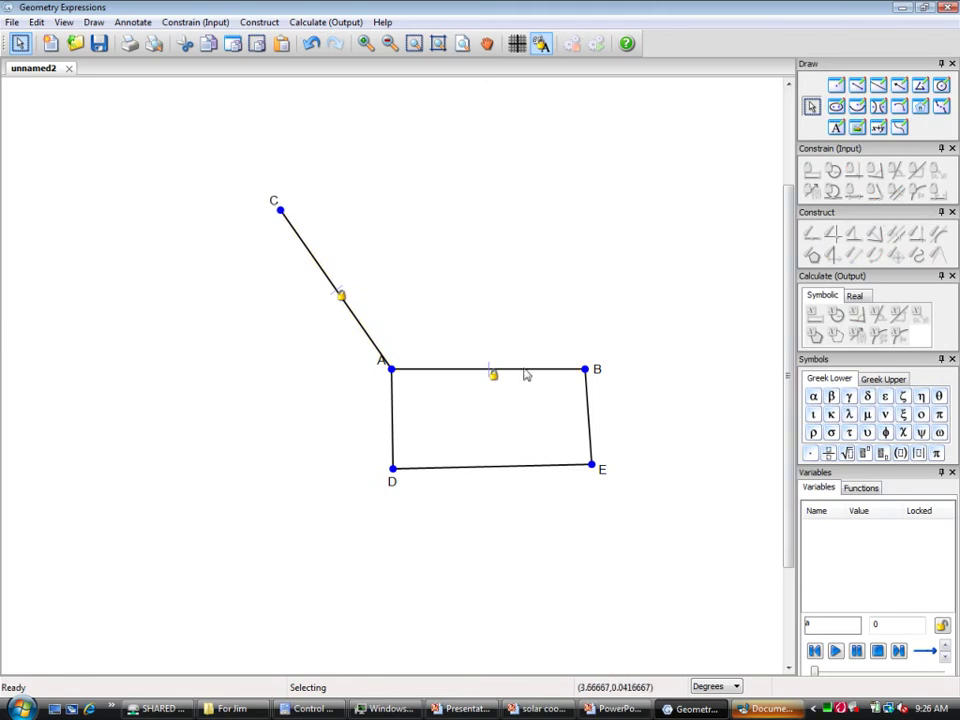
Constrain the length of segment AB to the variable a
left_click(578, 372)
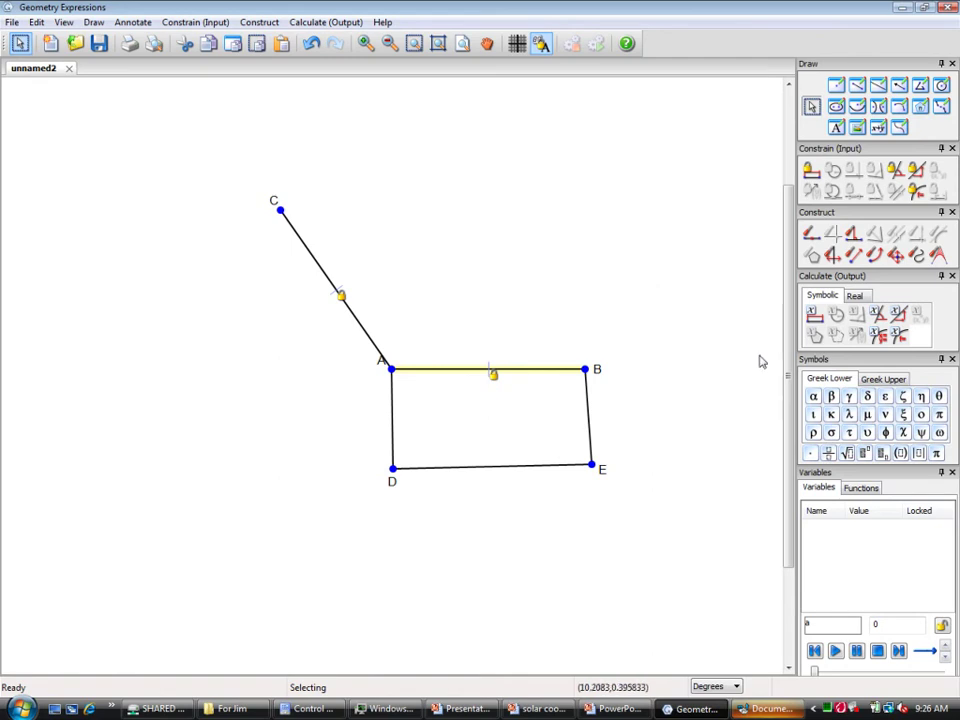
left_click(811, 170)
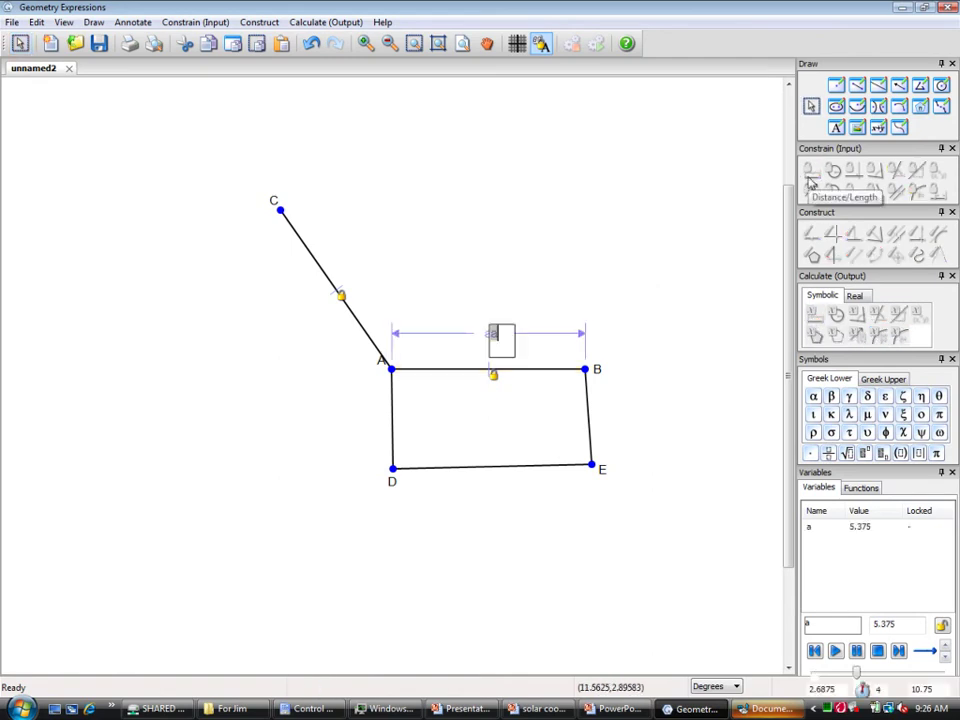
left_click(664, 252)
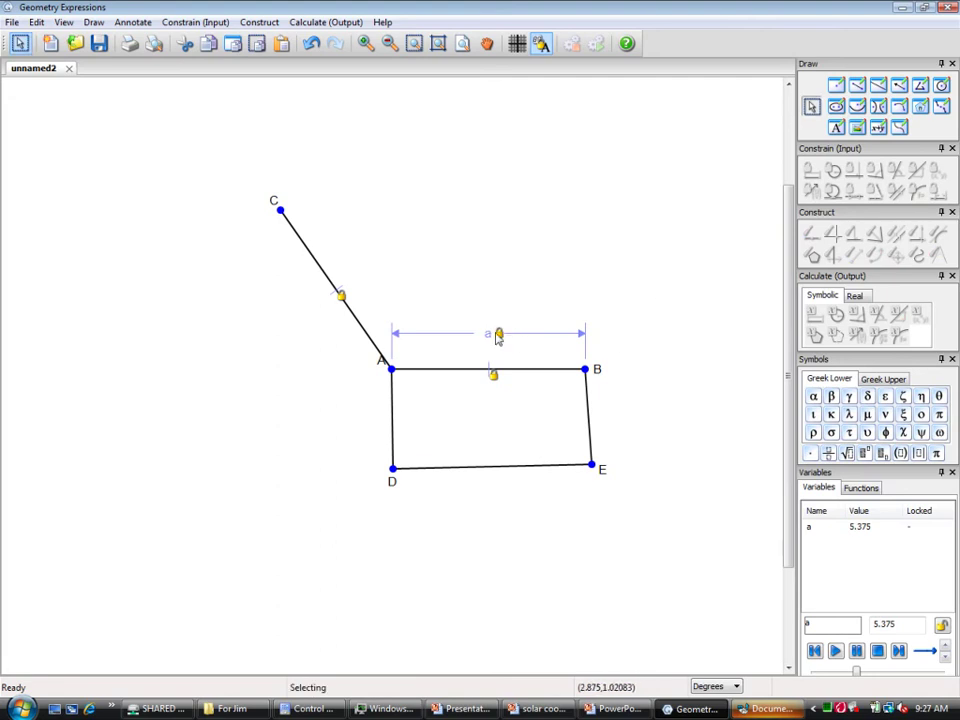
Hide the constraint padlock symbols and move the length dimension a to below segment AB
left_click(539, 46)
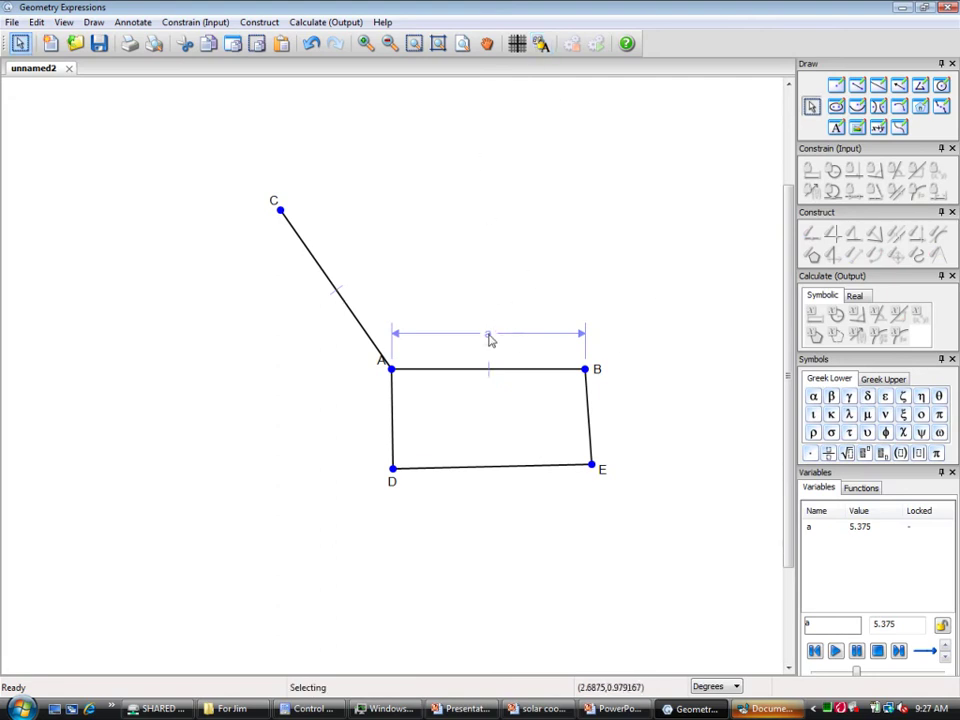
left_click_drag(489, 338, 497, 408)
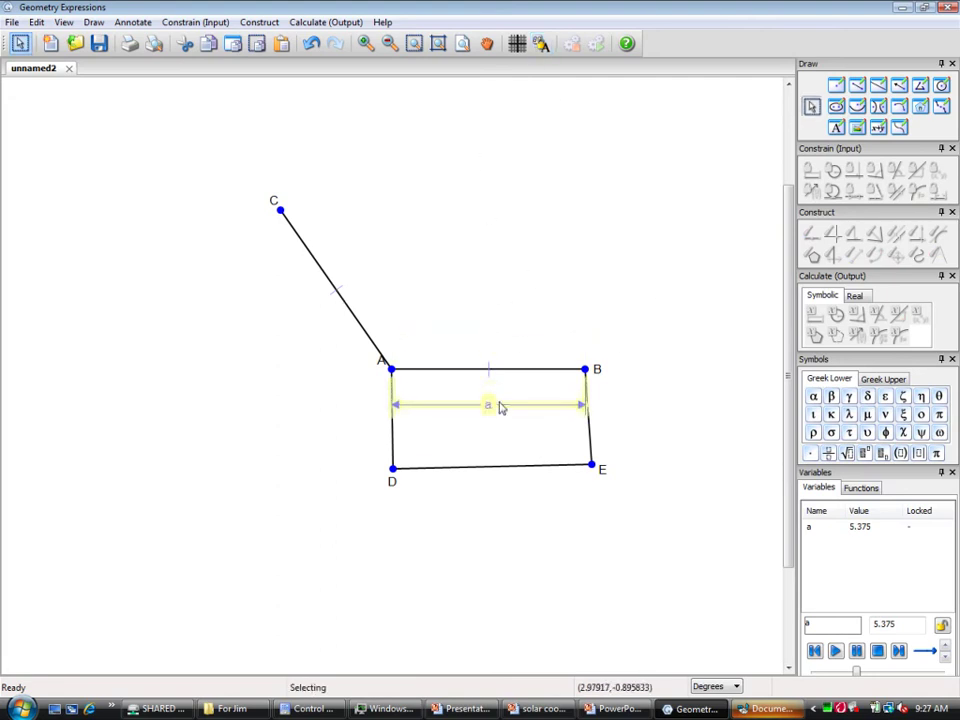
Lock the variable a and swing segment AC lower around A by moving point C
left_click(838, 530)
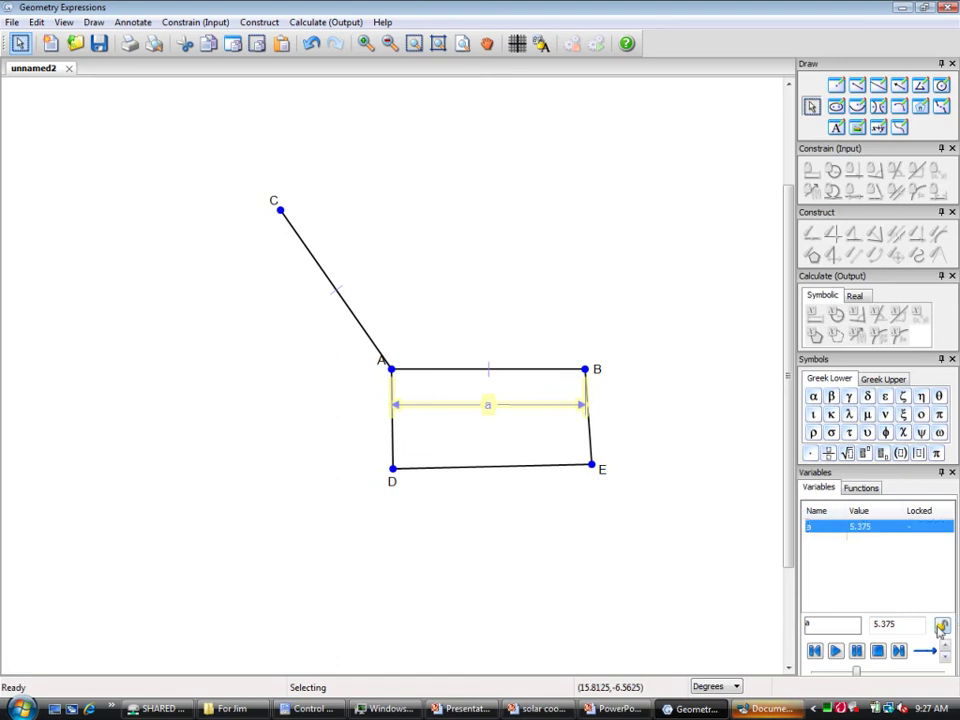
left_click(940, 627)
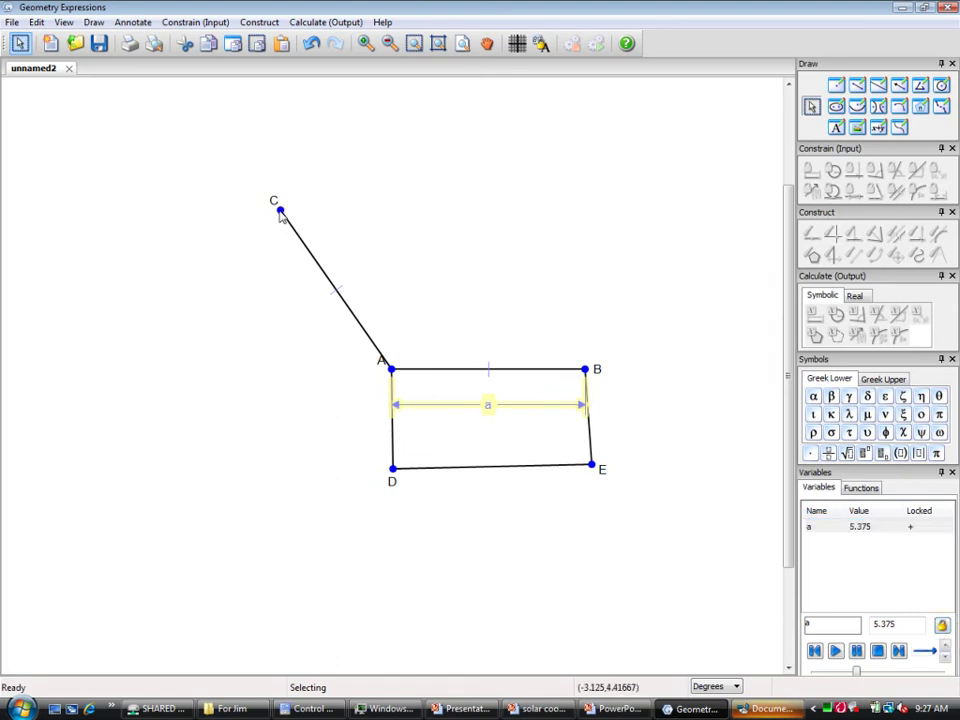
left_click_drag(281, 214, 210, 227)
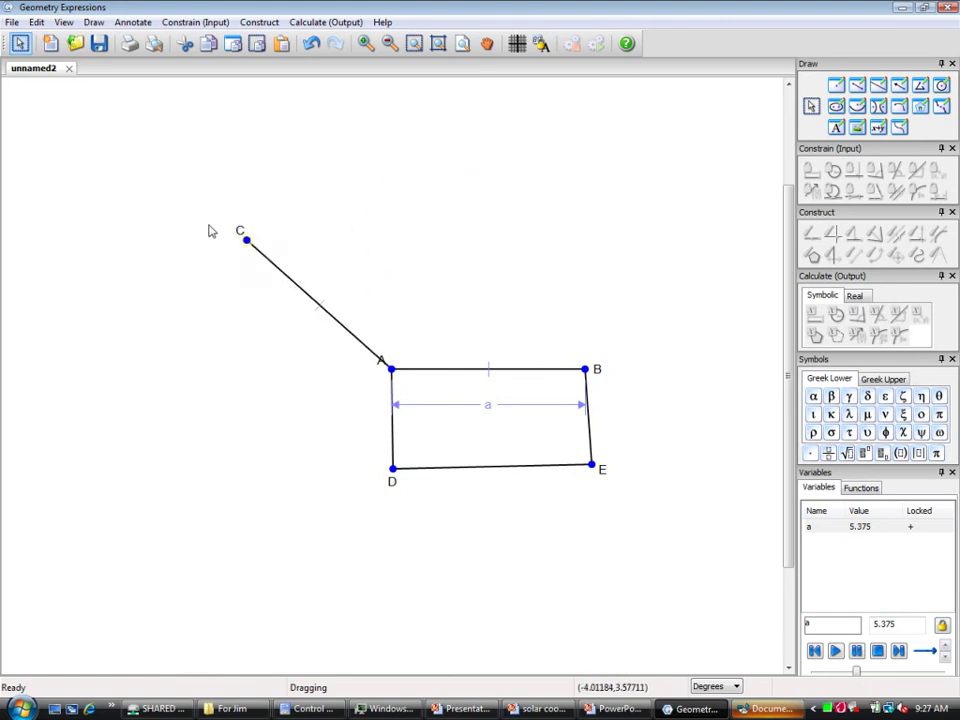
Draw a steep infinite line that crosses segment AC near its midpoint, rising to the right
left_click(879, 86)
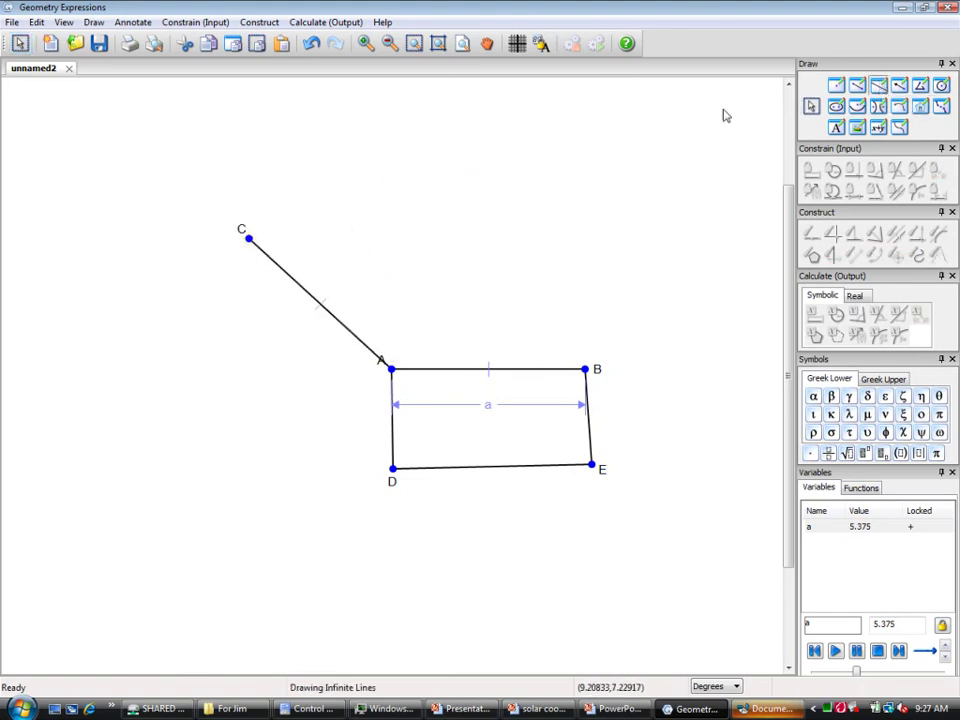
left_click(270, 336)
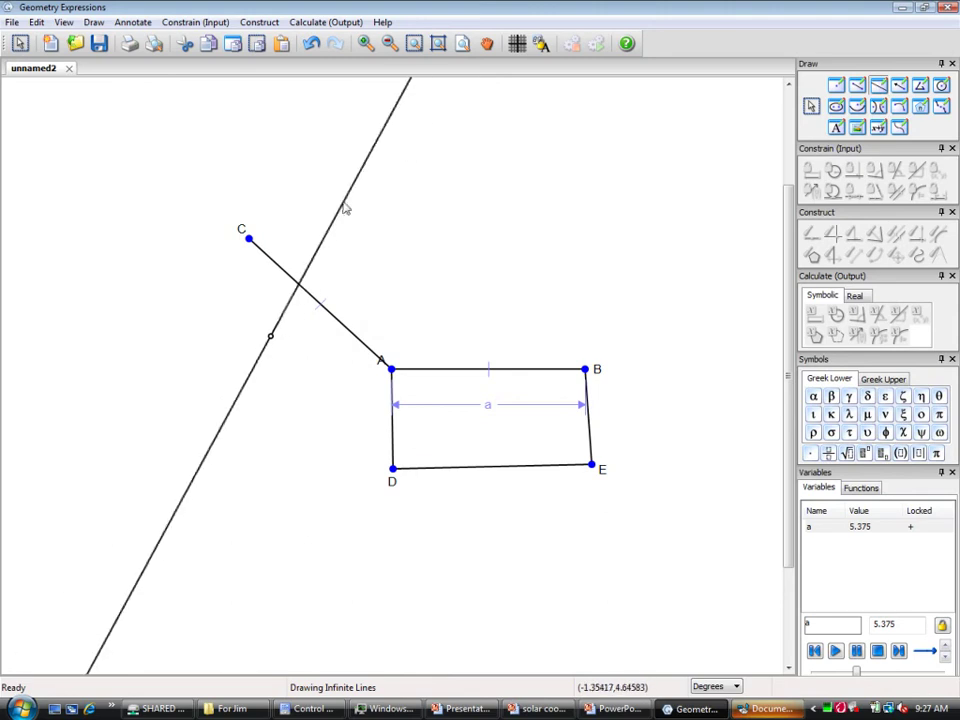
left_click(351, 177)
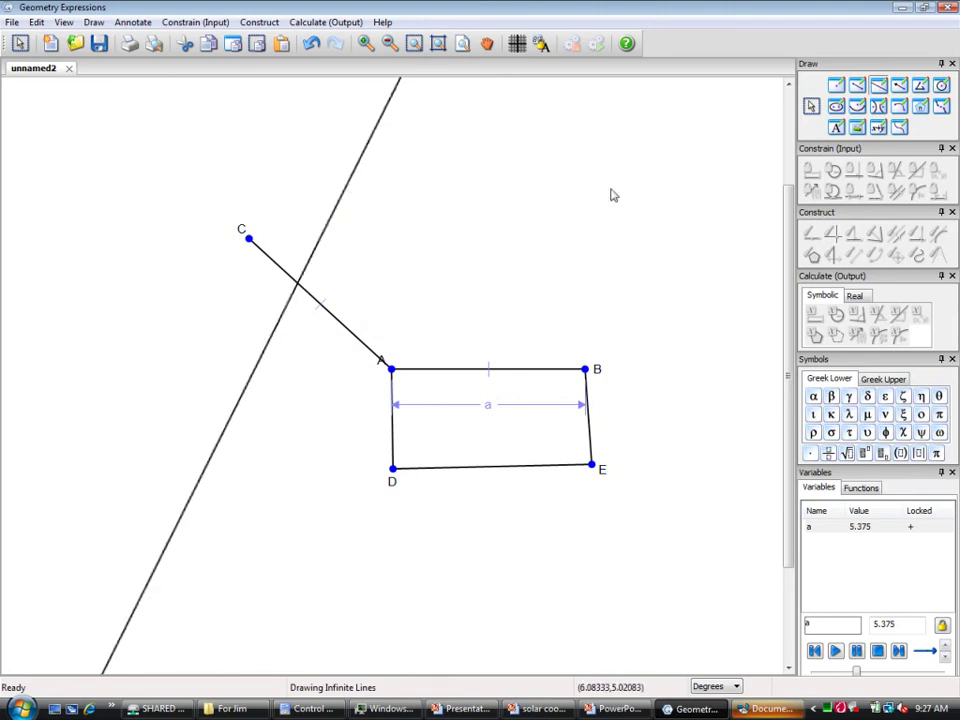
left_click(811, 106)
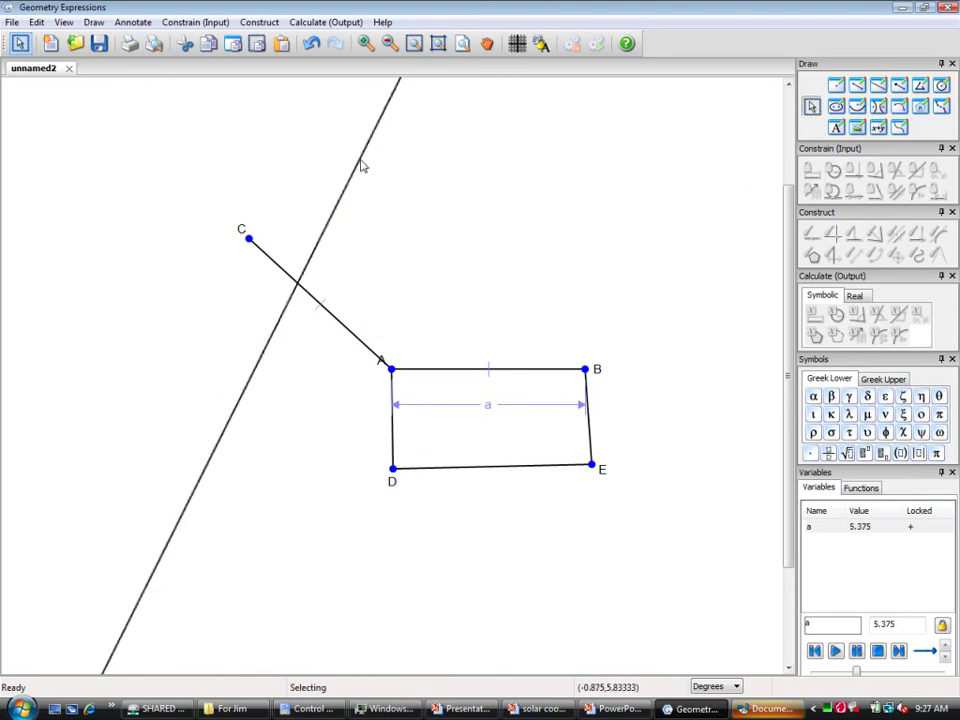
Change the infinite line's color to orange (255,128,0) in its display properties
left_click(361, 162)
right_click(361, 163)
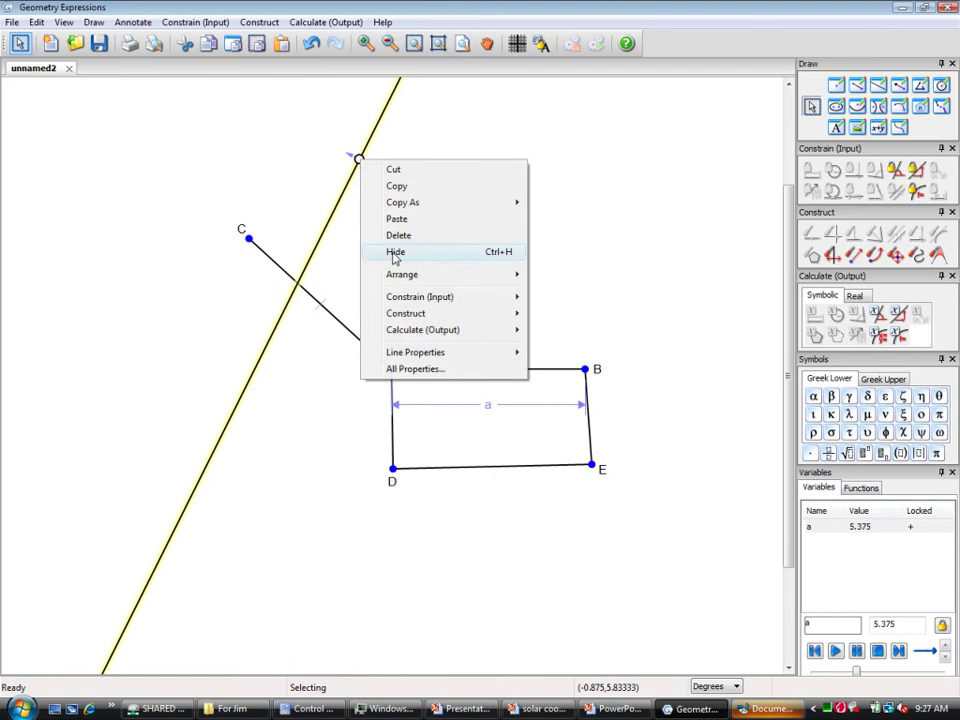
left_click(415, 369)
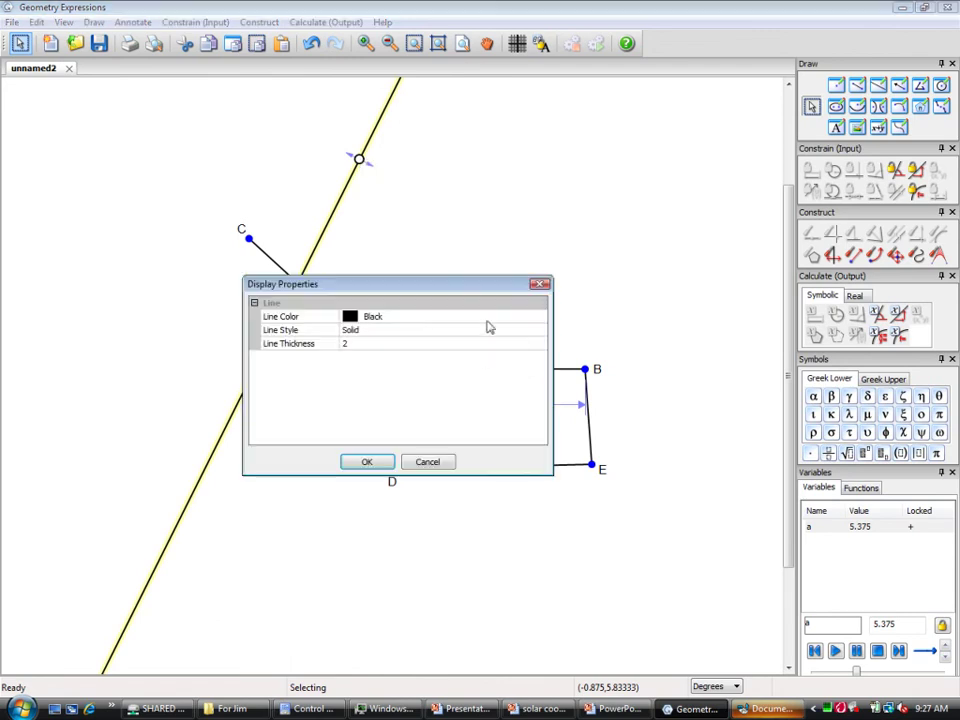
left_click(487, 321)
left_click(531, 320)
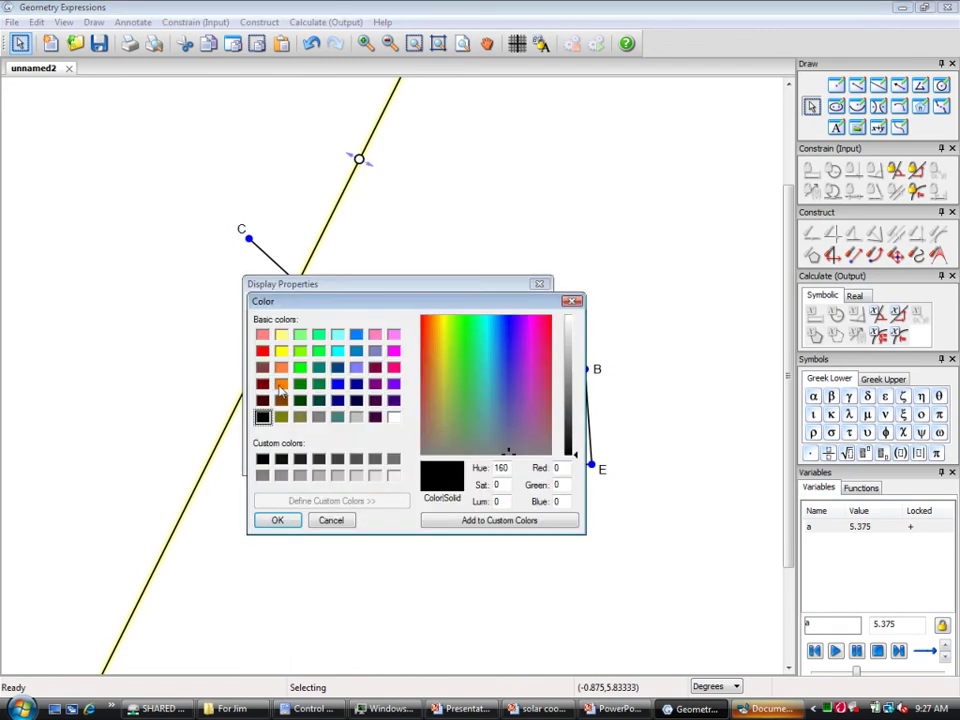
left_click(281, 386)
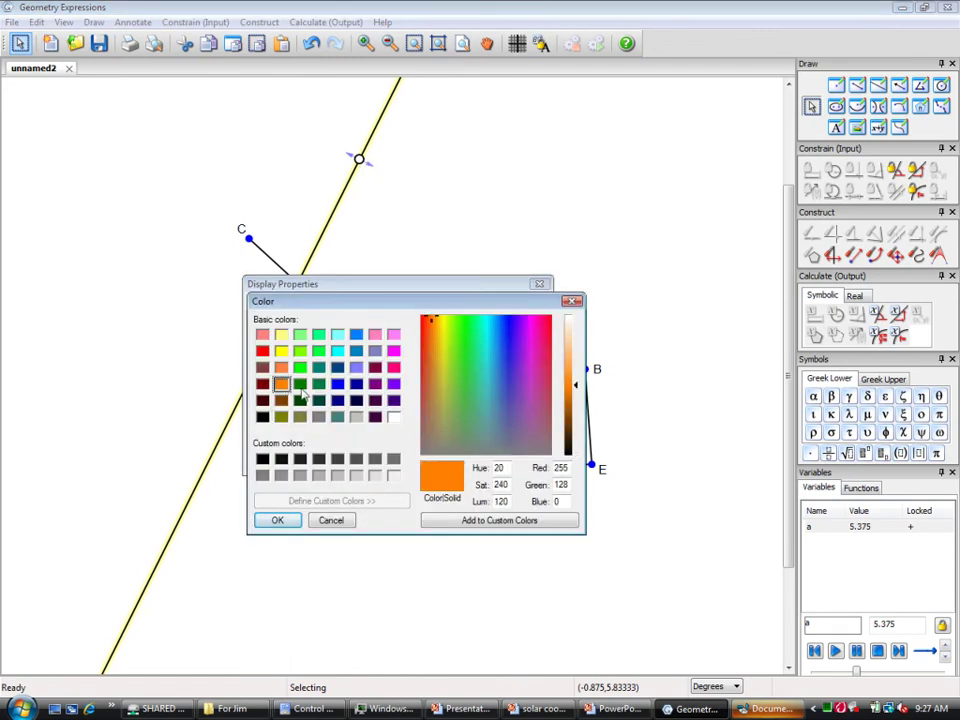
left_click(279, 521)
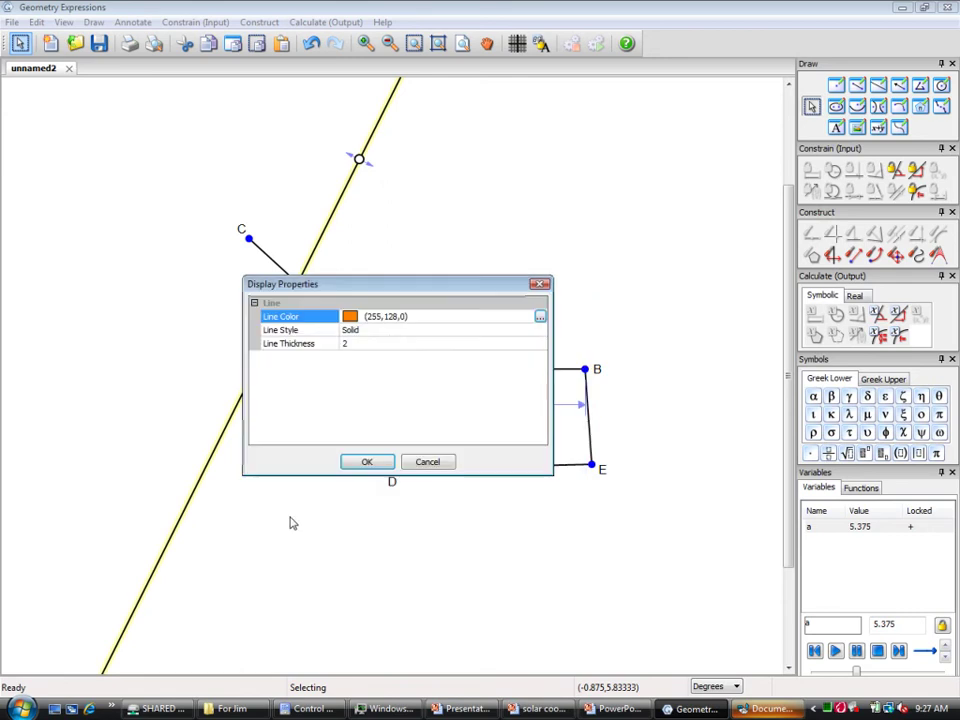
left_click(369, 462)
left_click(489, 231)
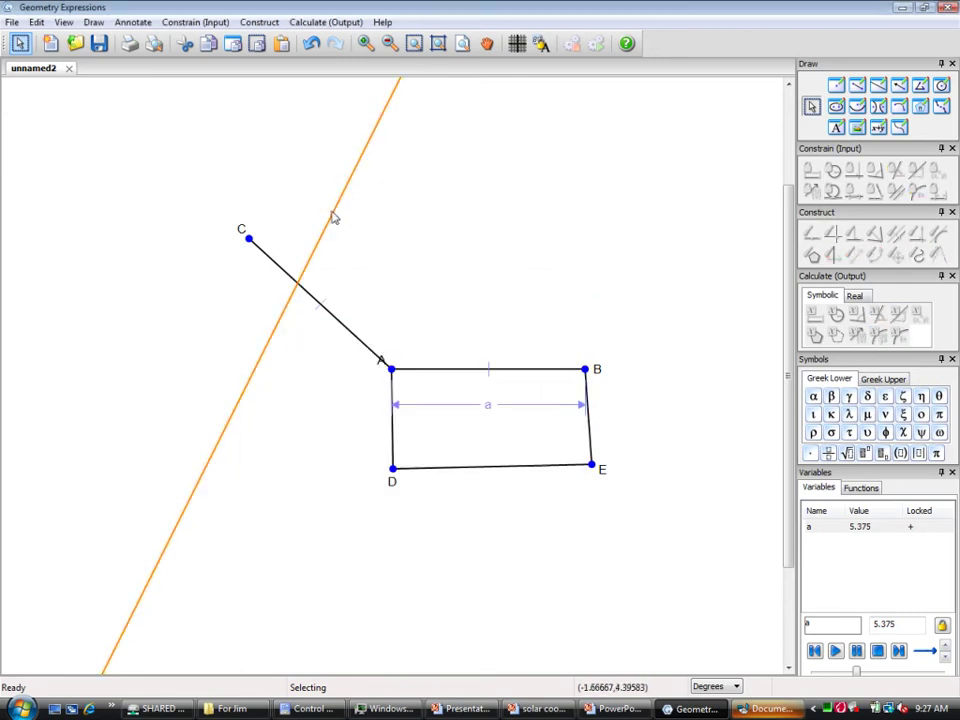
Constrain the angle between the orange line and segment AB to θ, and move its label closer to the angle's vertex
left_click(333, 213)
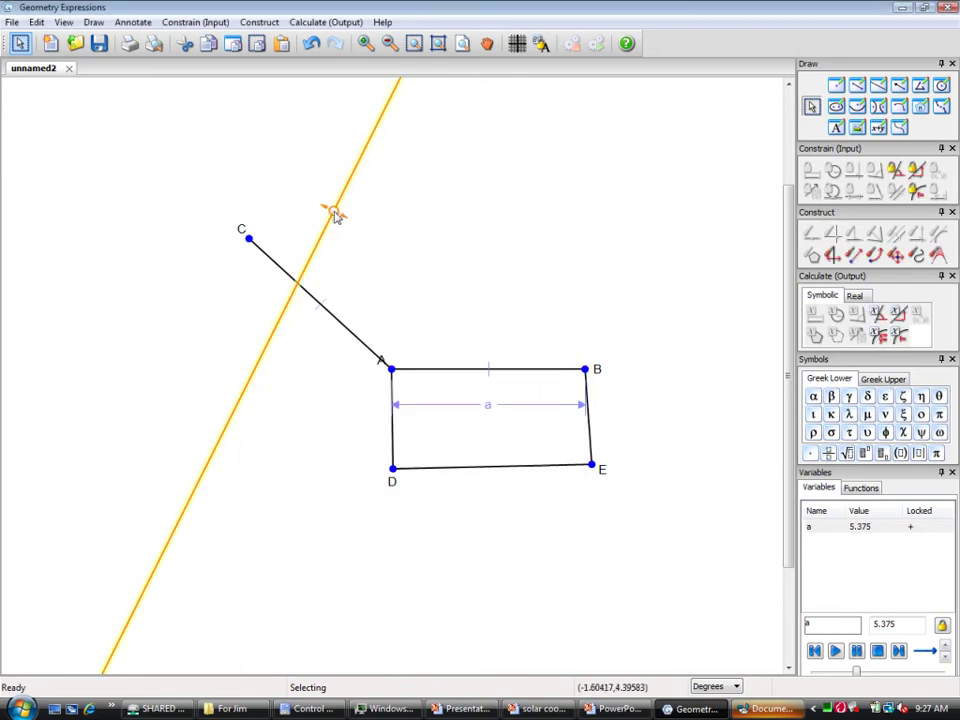
left_click(440, 372)
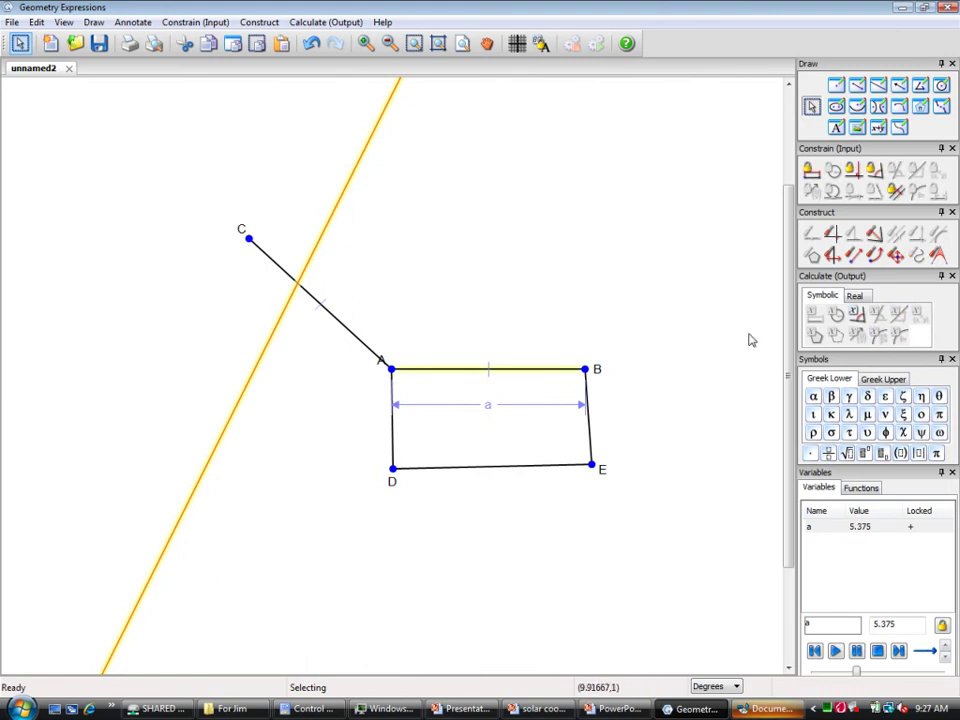
left_click(879, 180)
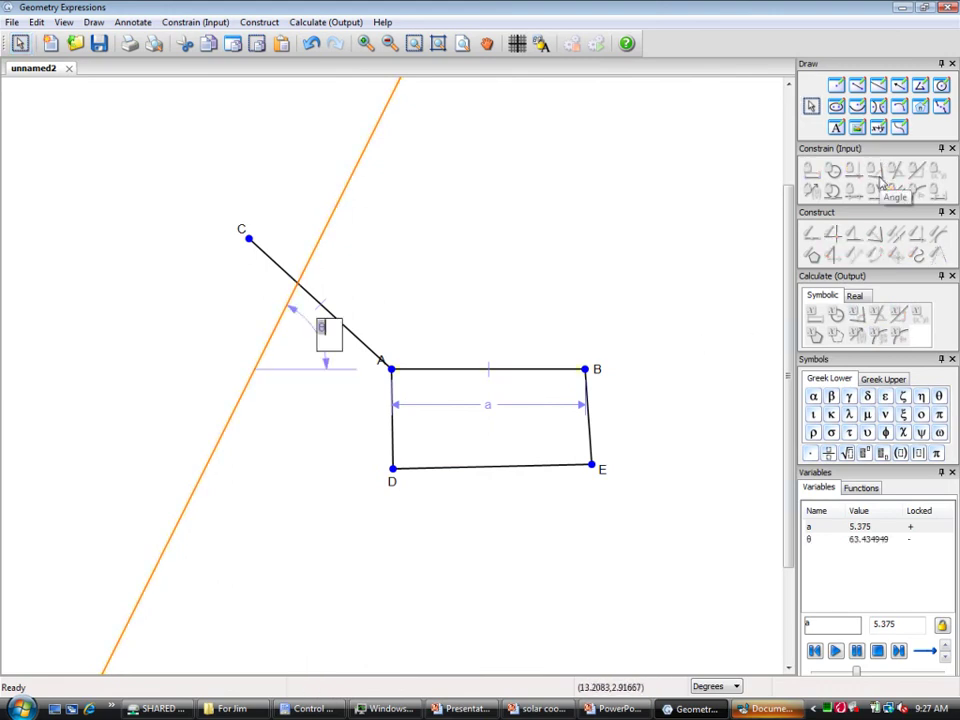
left_click(630, 212)
left_click_drag(322, 328, 300, 346)
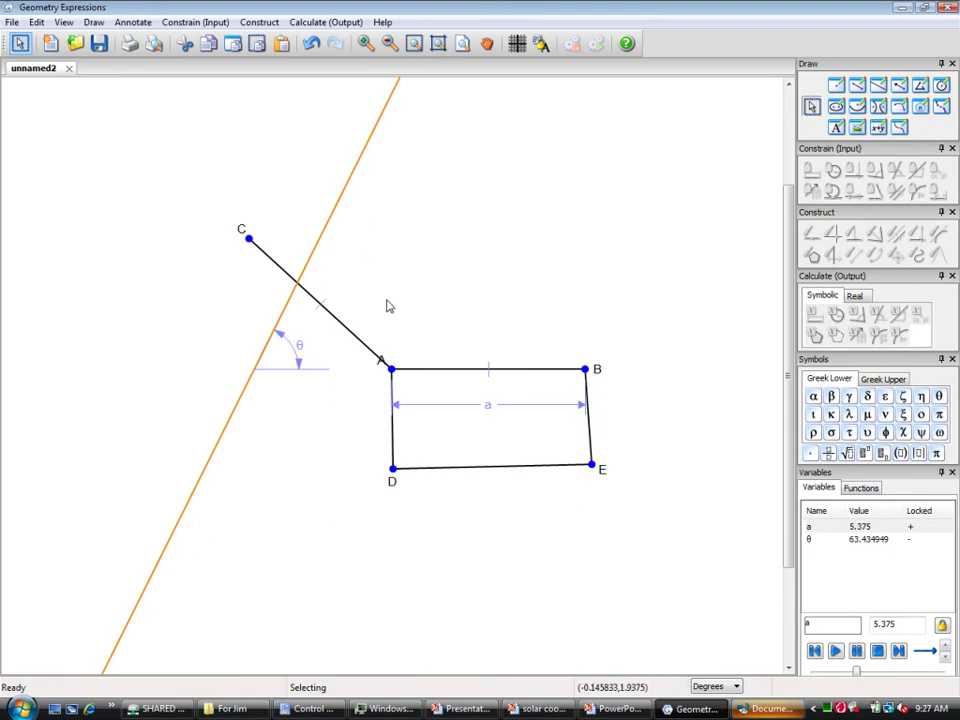
left_click(433, 372)
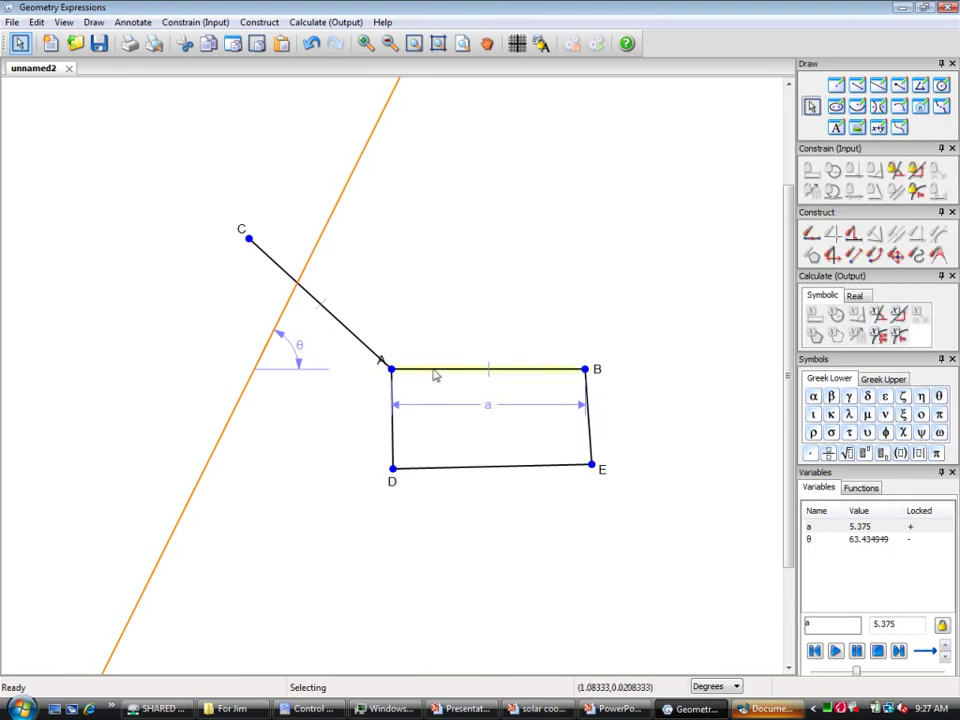
left_click(568, 291)
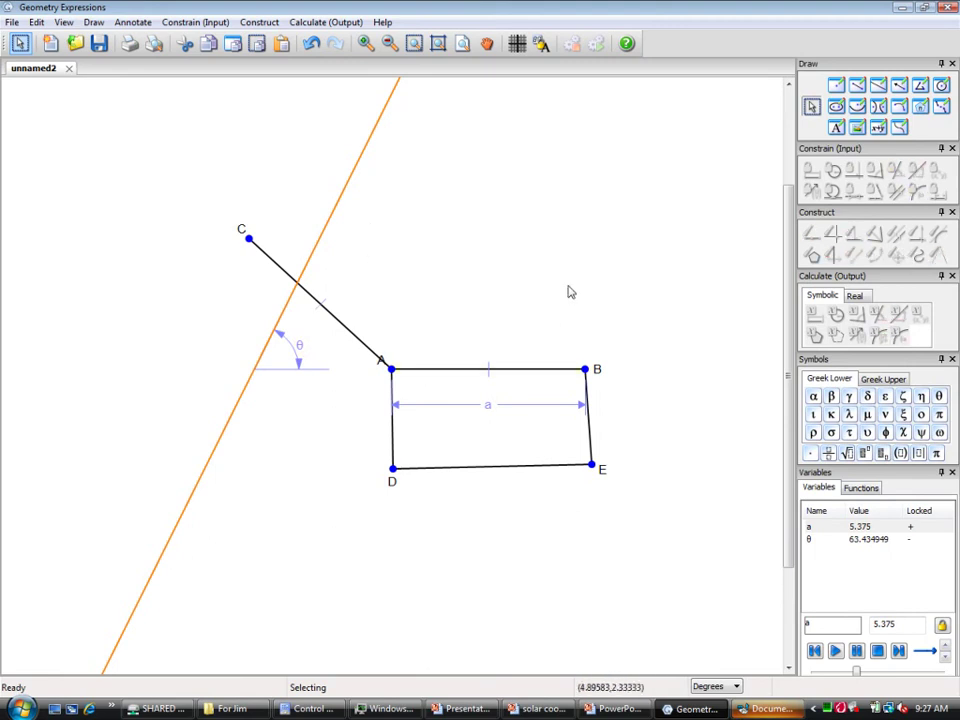
Construct the reflection of the orange line across segment AC
left_click(350, 186)
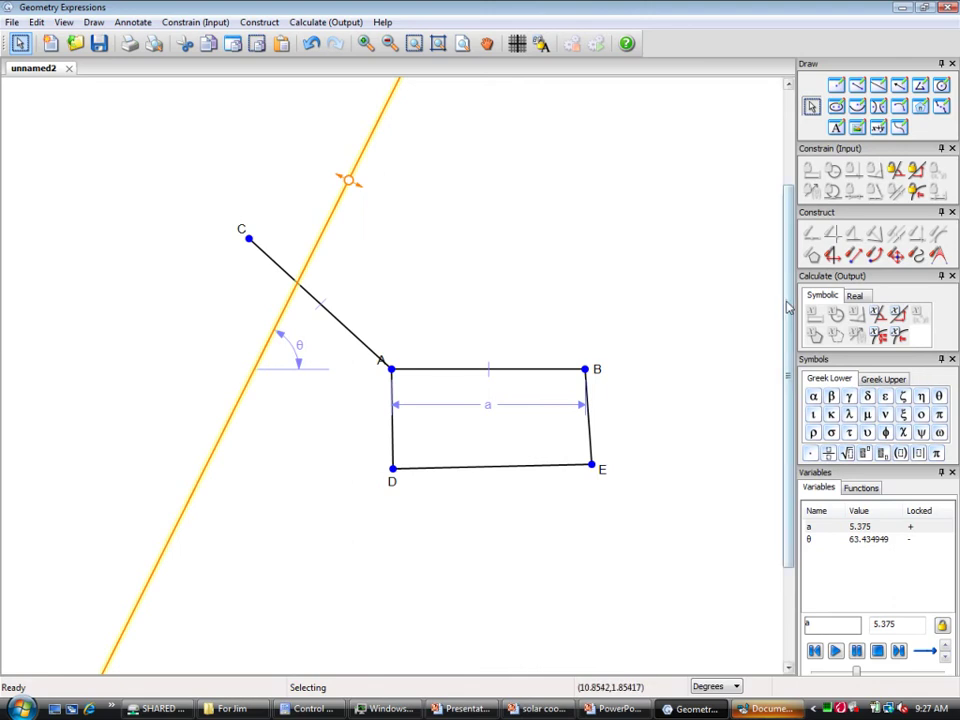
left_click(832, 254)
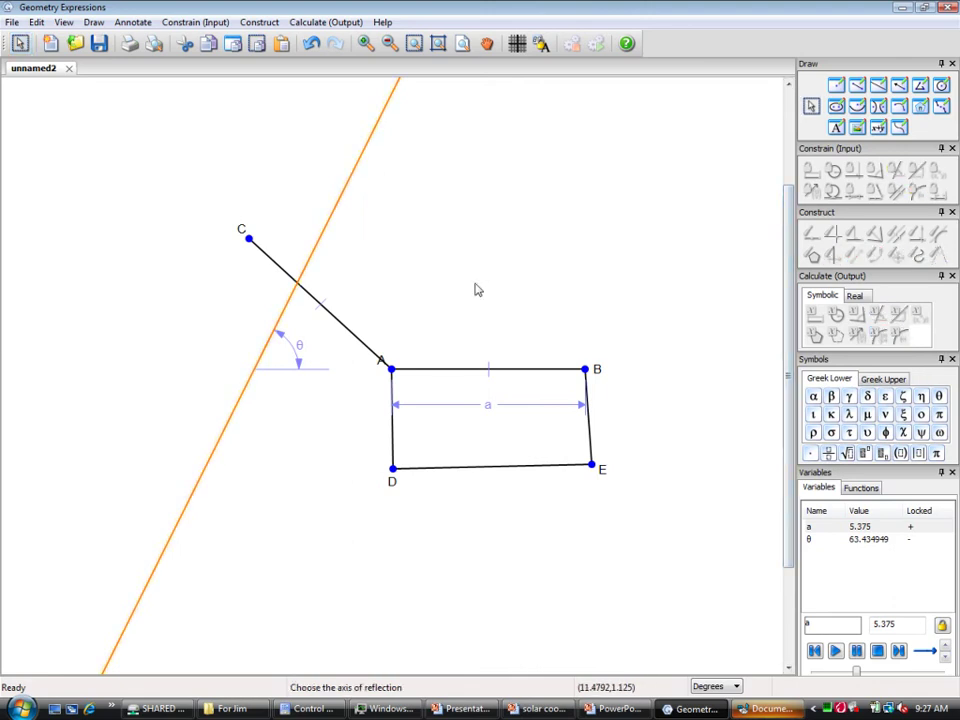
left_click(353, 320)
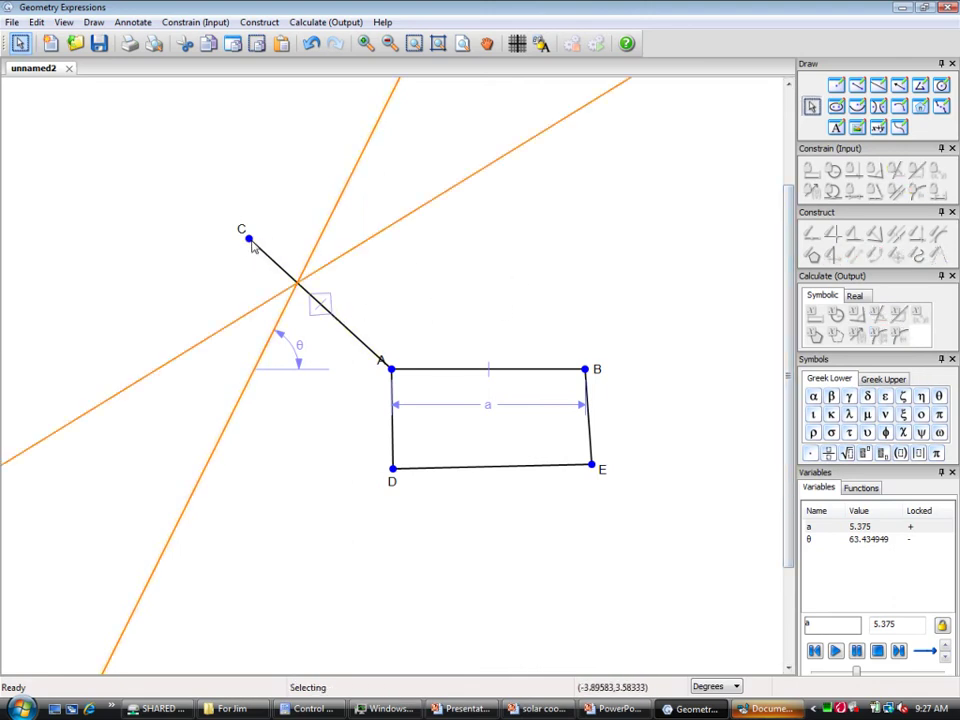
Test the reflection by moving point C and the original orange line, leaving the line crossing AC just below C
left_click_drag(250, 243, 410, 238)
left_click_drag(302, 198, 342, 183)
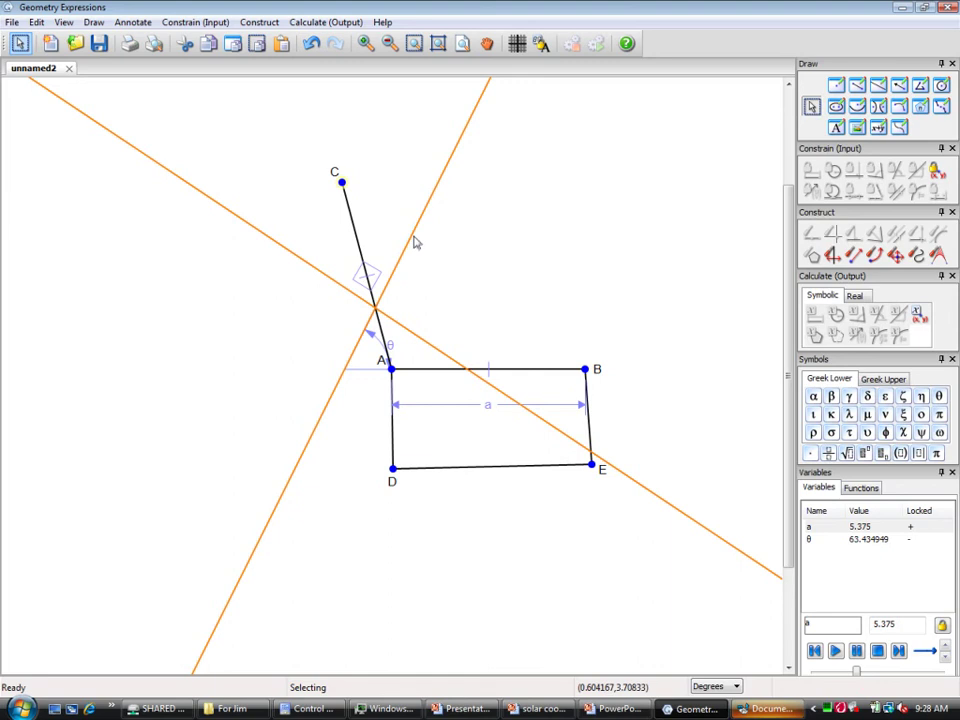
mouse_move(415, 240)
left_mouse_down()
mouse_move(359, 149)
mouse_move(437, 287)
mouse_move(426, 253)
left_mouse_up()
left_click_drag(342, 184, 308, 201)
mouse_move(421, 254)
left_mouse_down()
mouse_move(436, 281)
mouse_move(388, 229)
mouse_move(354, 166)
mouse_move(390, 195)
mouse_move(334, 156)
mouse_move(417, 243)
mouse_move(352, 194)
mouse_move(316, 196)
mouse_move(371, 180)
mouse_move(432, 279)
mouse_move(349, 174)
mouse_move(407, 223)
mouse_move(343, 174)
mouse_move(422, 311)
mouse_move(355, 181)
left_mouse_up()
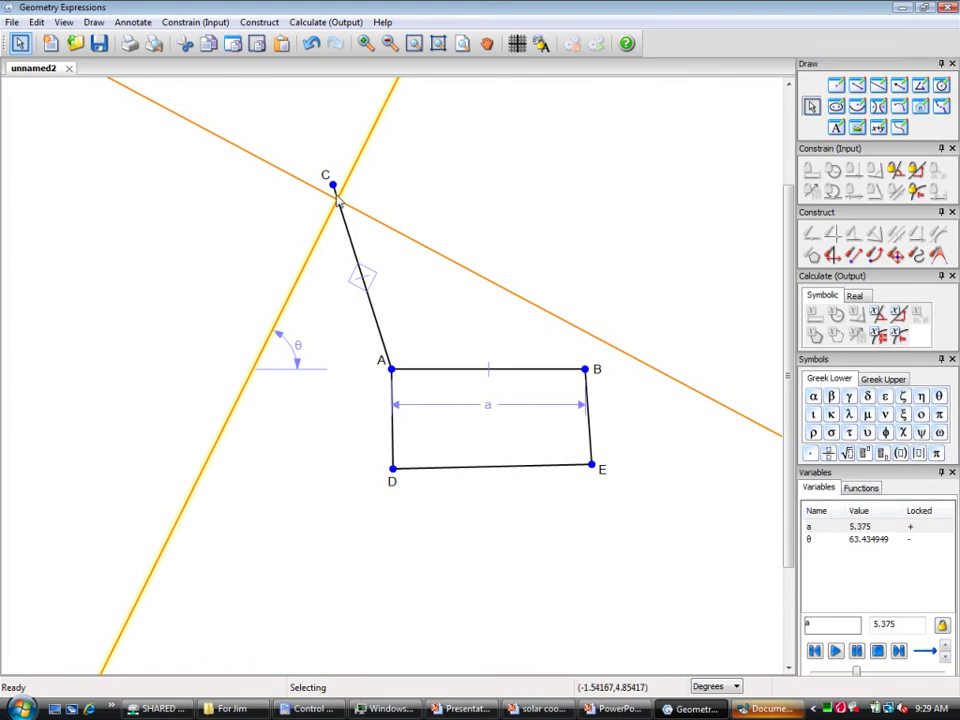
Constrain point C to lie on the original orange line
left_click(333, 186)
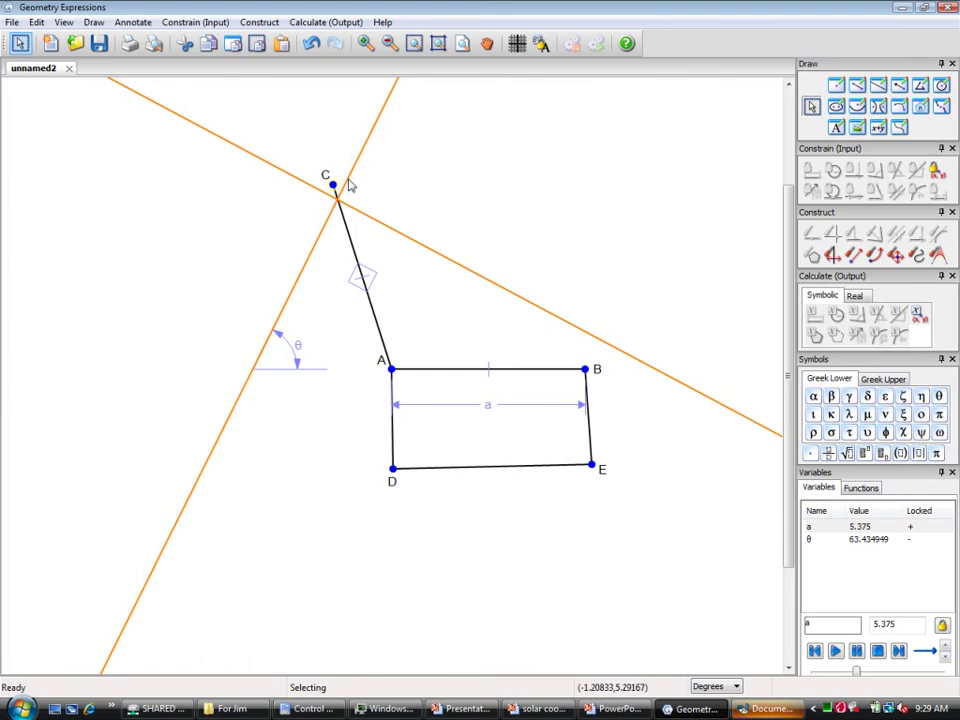
left_click(347, 183, "shift")
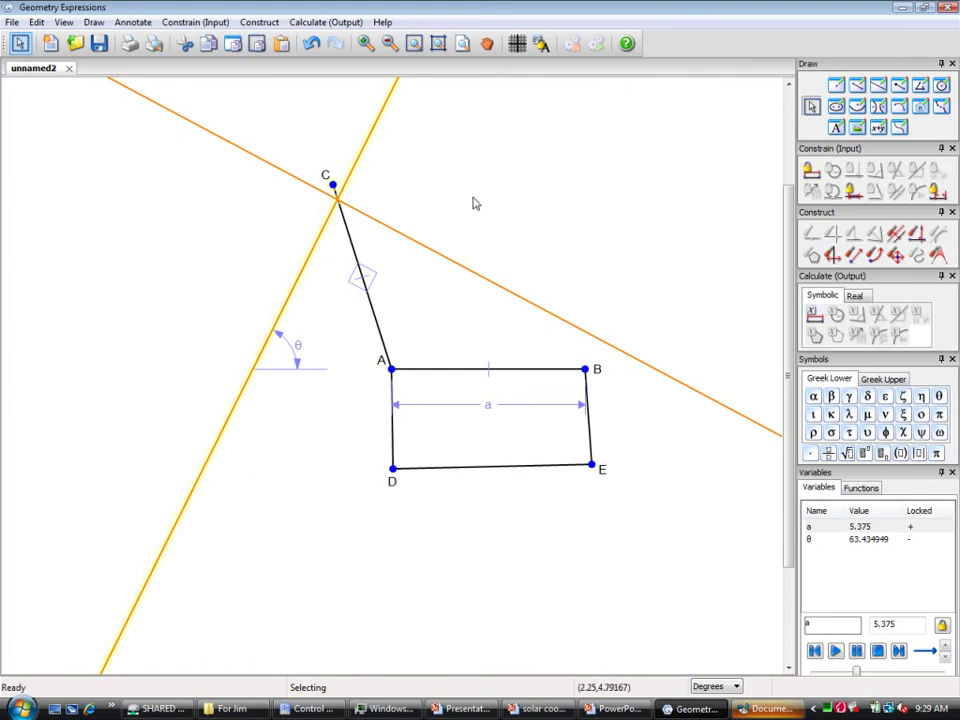
left_click(853, 193)
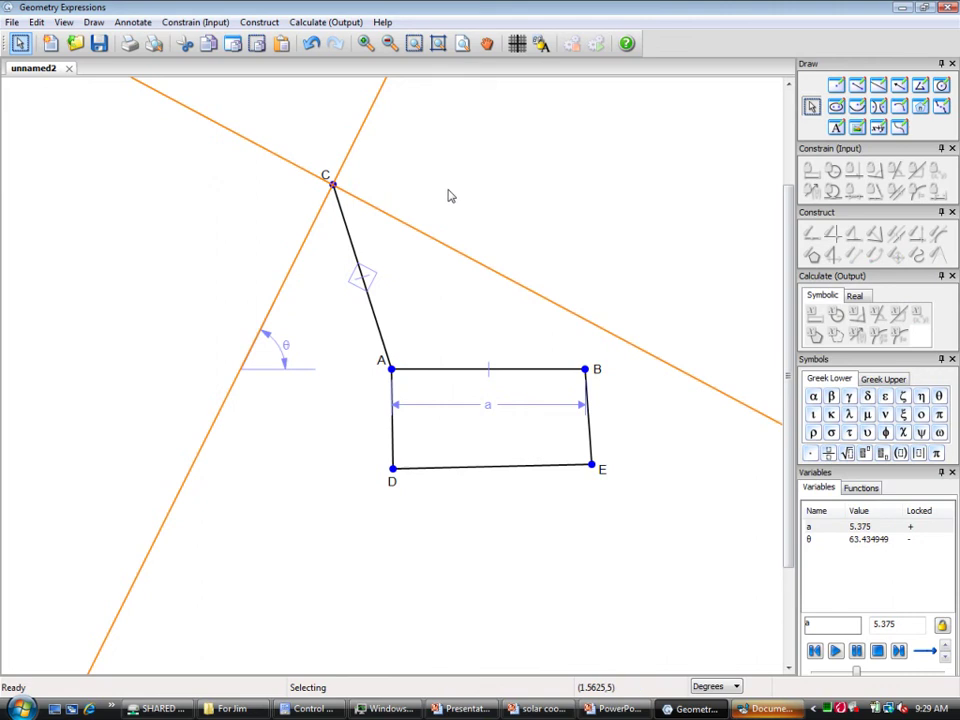
Test the incidence by swinging point C until AC is vertical, until the reflected line meets B, and back outward
mouse_move(333, 188)
left_mouse_down()
mouse_move(381, 177)
mouse_move(411, 192)
mouse_move(380, 186)
mouse_move(326, 206)
mouse_move(329, 186)
mouse_move(381, 182)
mouse_move(395, 192)
left_mouse_up()
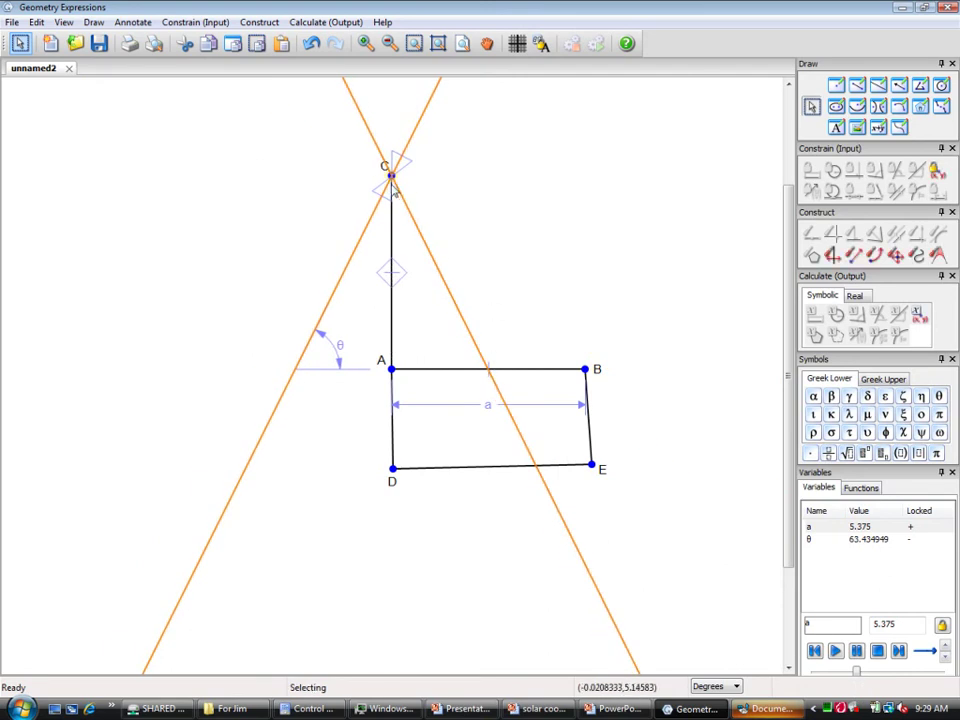
left_click_drag(390, 177, 357, 195)
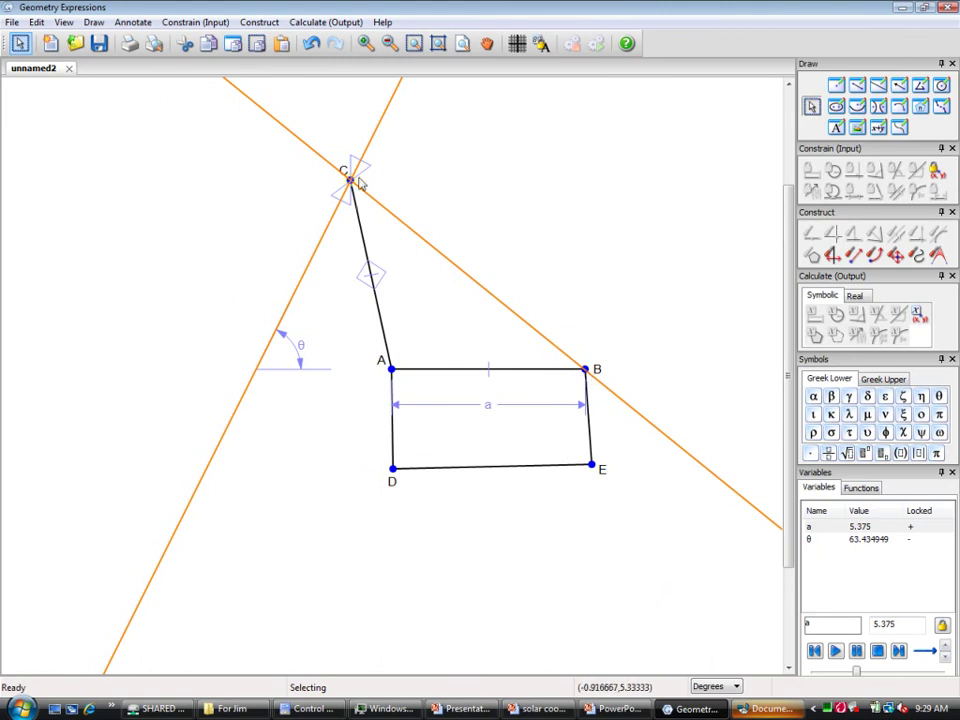
left_click_drag(353, 188, 333, 188)
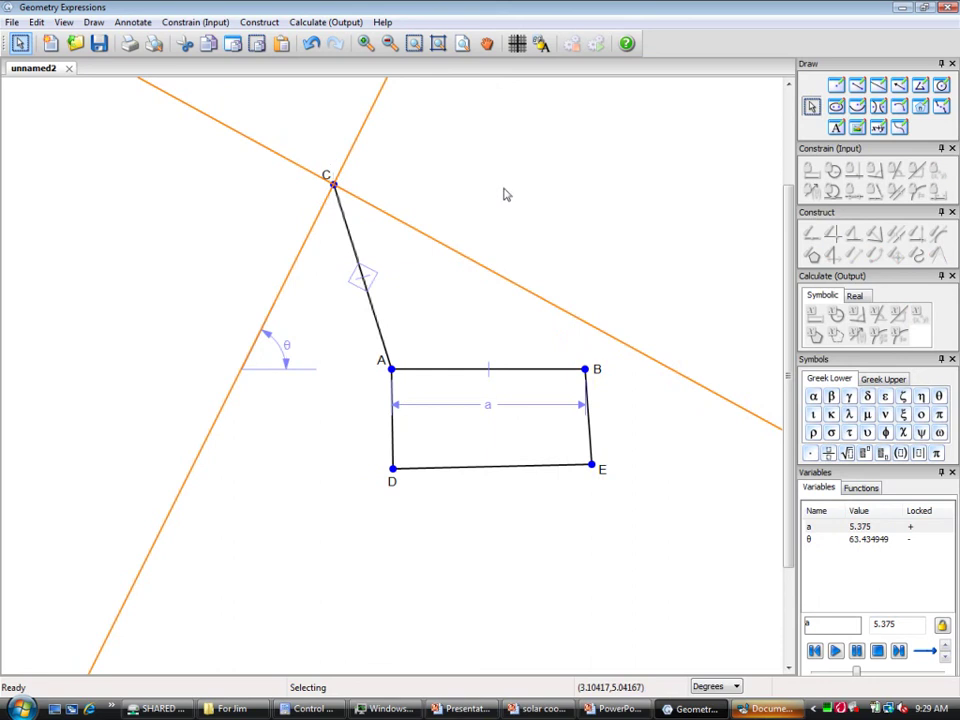
Constrain the angle between segments AC and AB to φ, and move its label closer to point A
left_click(464, 371, "shift")
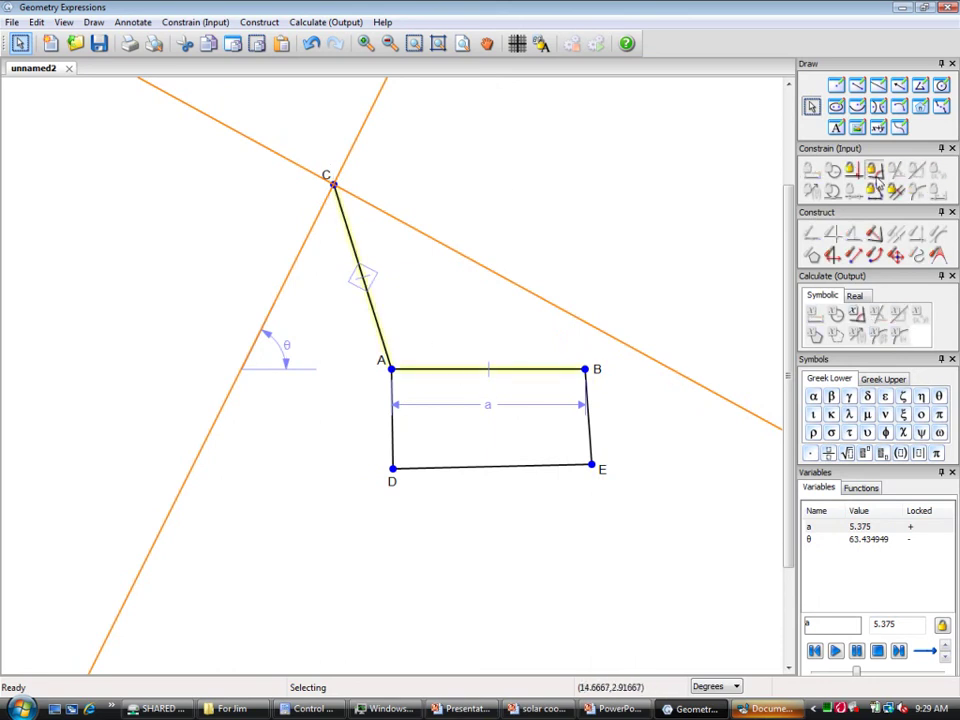
left_click(868, 167)
left_click_drag(452, 290, 414, 330)
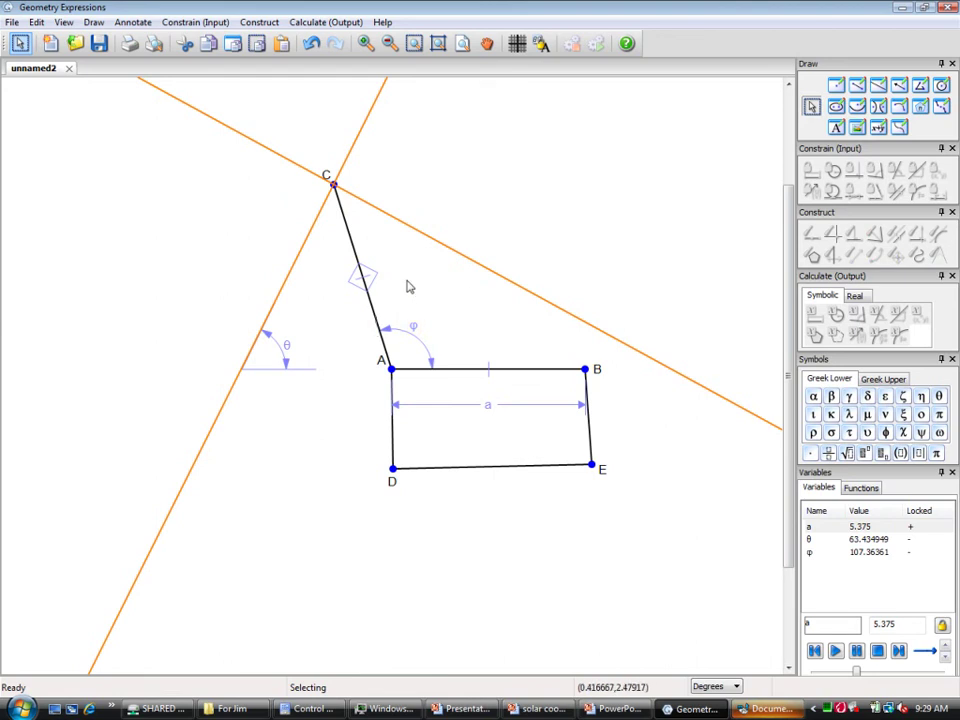
Calculate the symbolic angle between segment AC and the reflected orange line
left_click(362, 240)
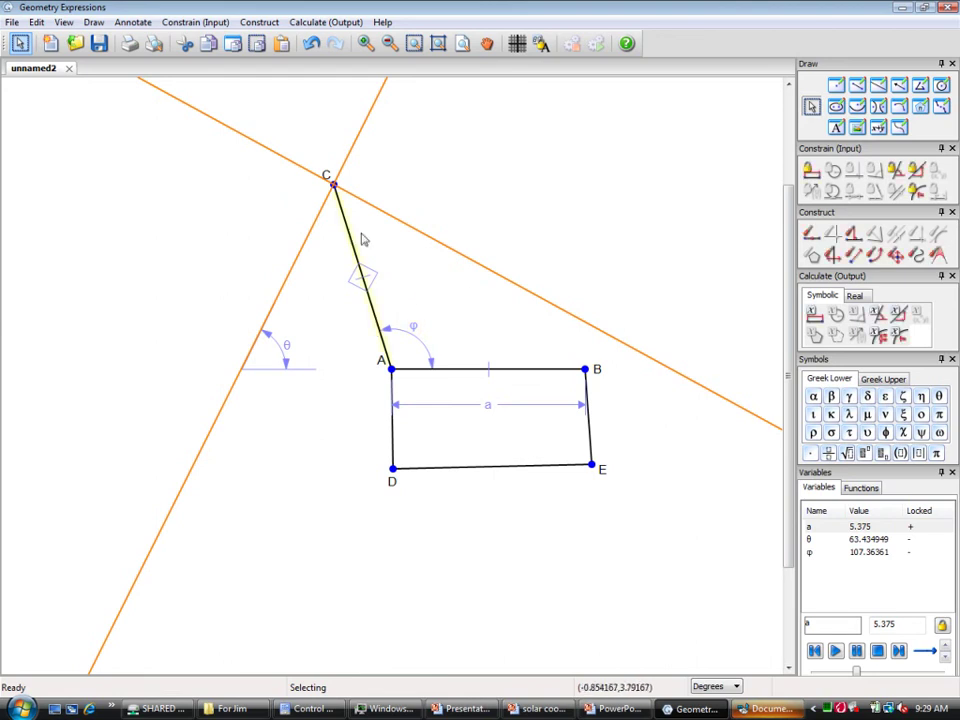
left_click(400, 221, "shift")
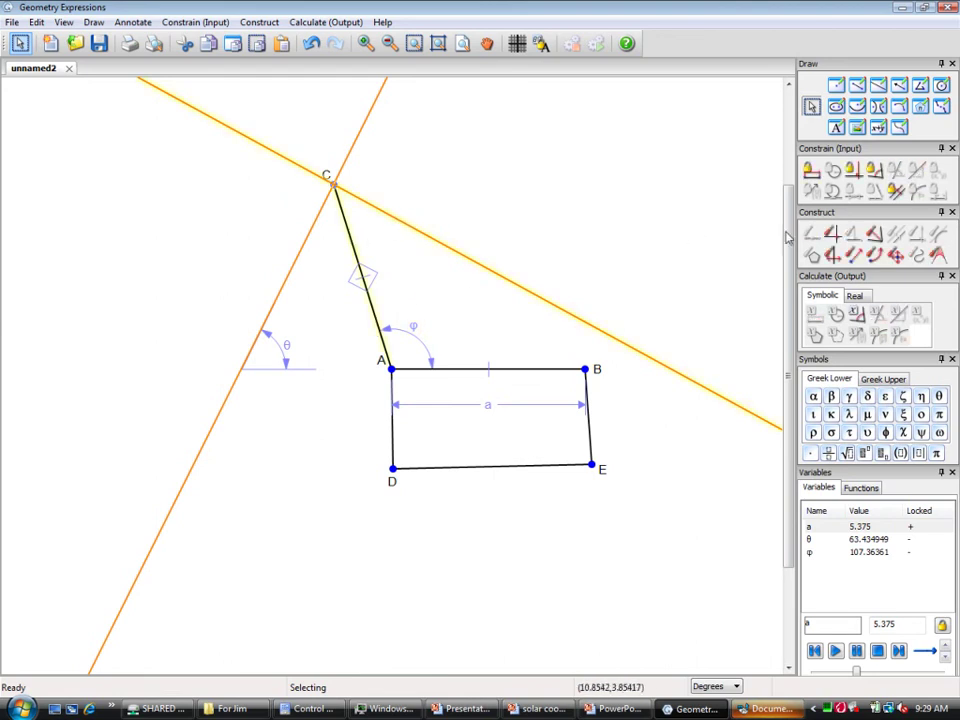
left_click(859, 317)
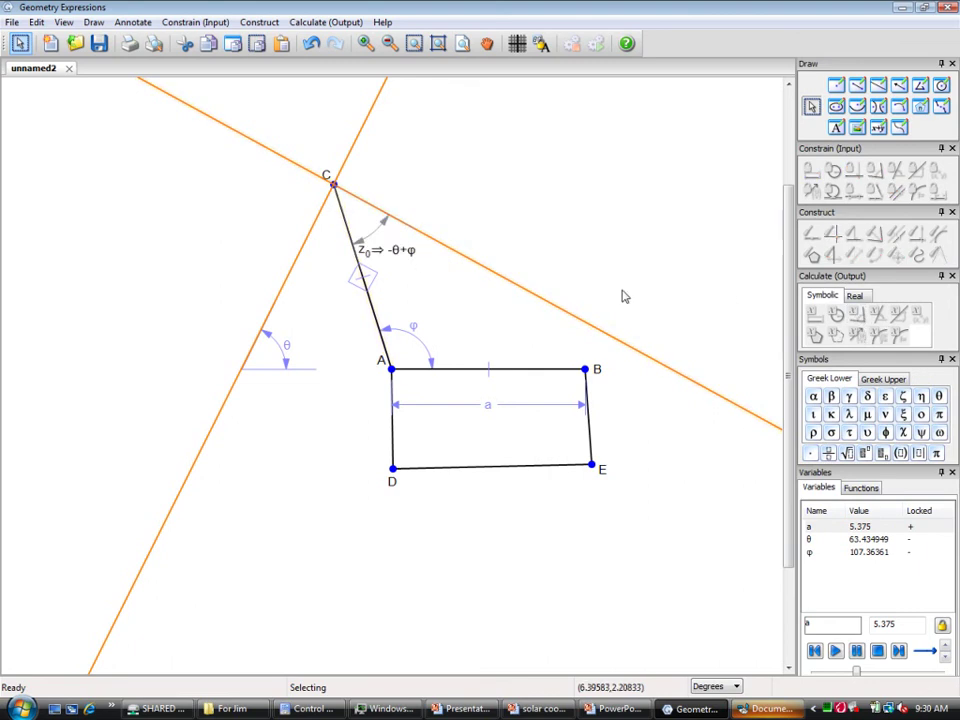
Calculate the symbolic angle between segment AB and the reflected line, and place it on the inner side above AB
left_click(522, 369)
left_click(591, 327, "shift")
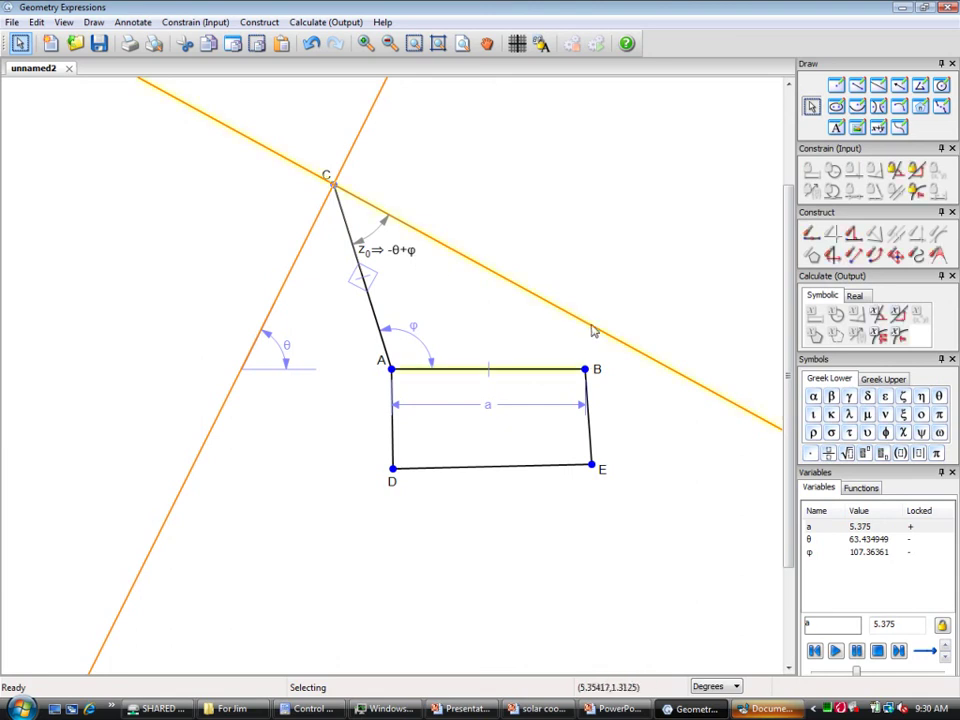
left_click(858, 314)
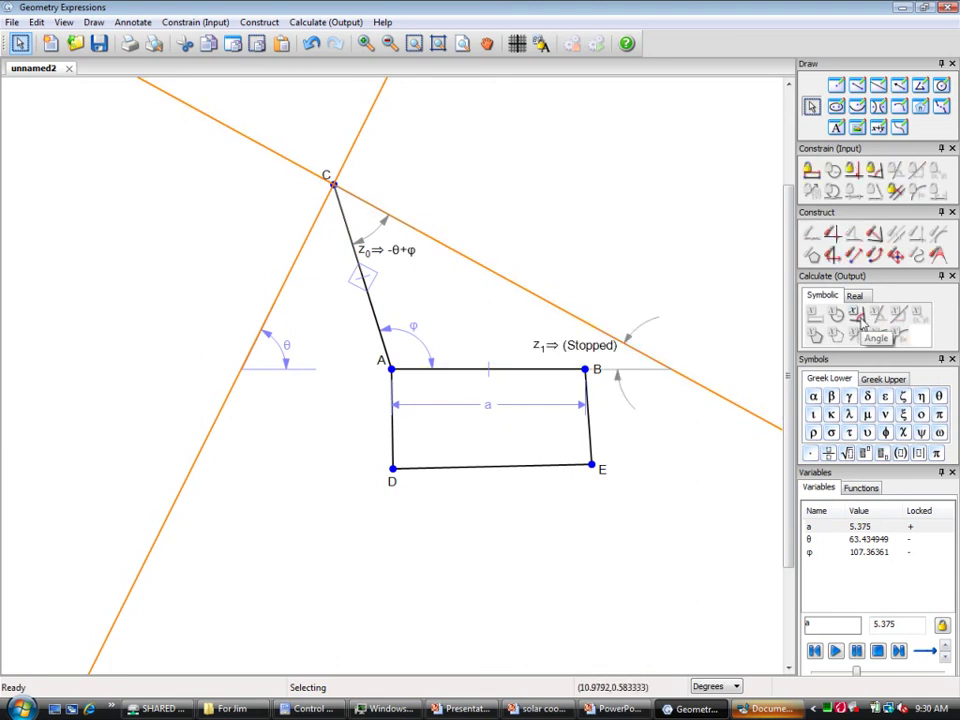
left_click_drag(578, 348, 524, 346)
left_click(618, 267)
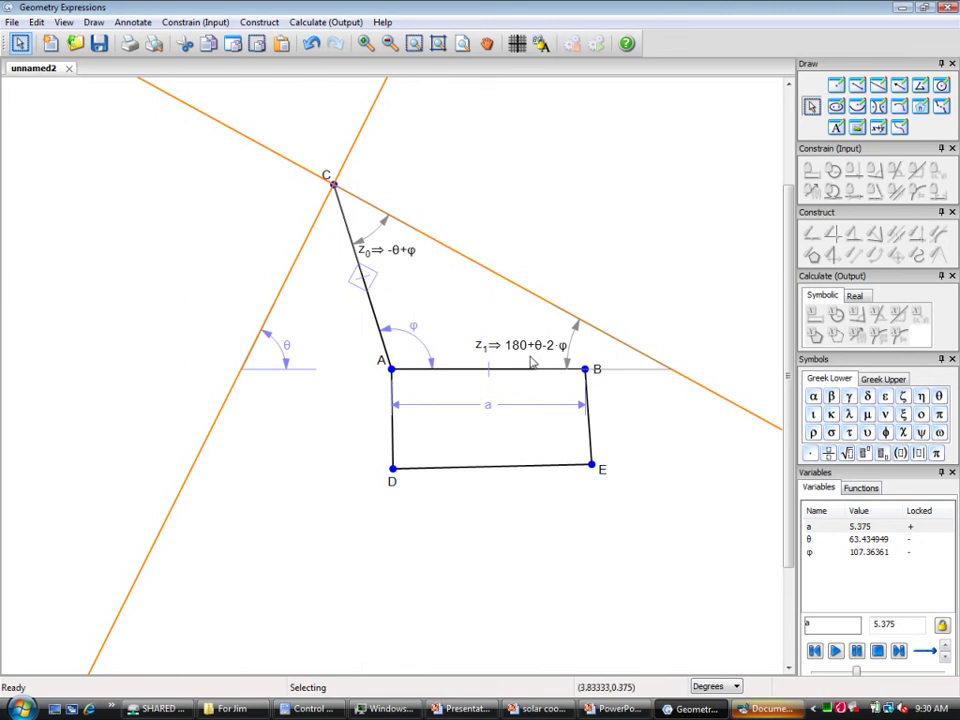
Calculate the symbolic supplementary angle between segments AC and AB, and place it outside the box beside point A
left_click(385, 354)
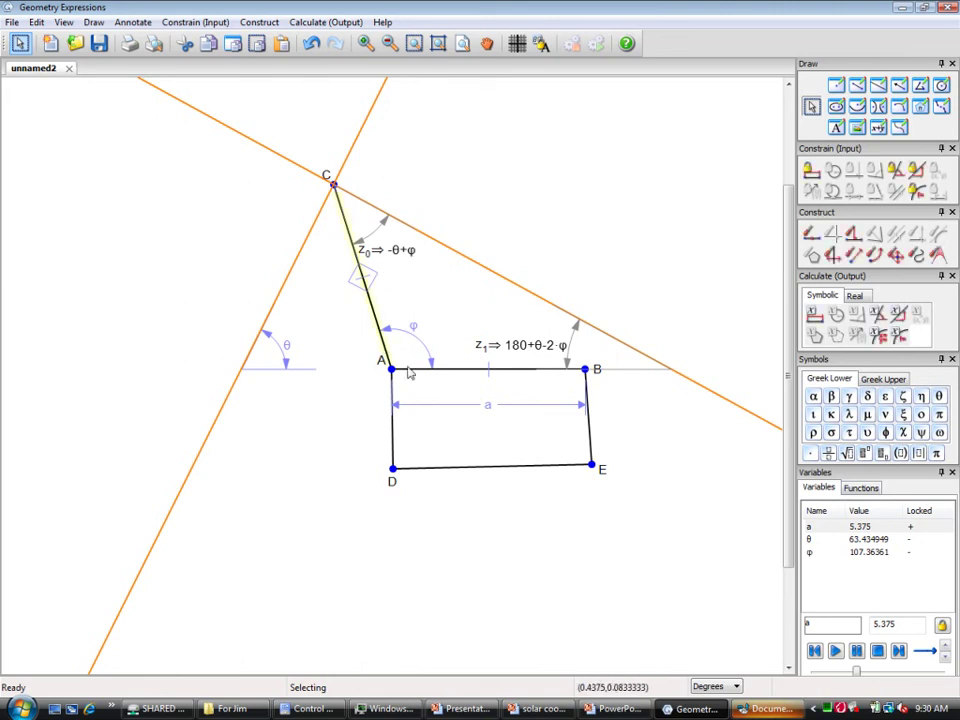
left_click(455, 370, "shift")
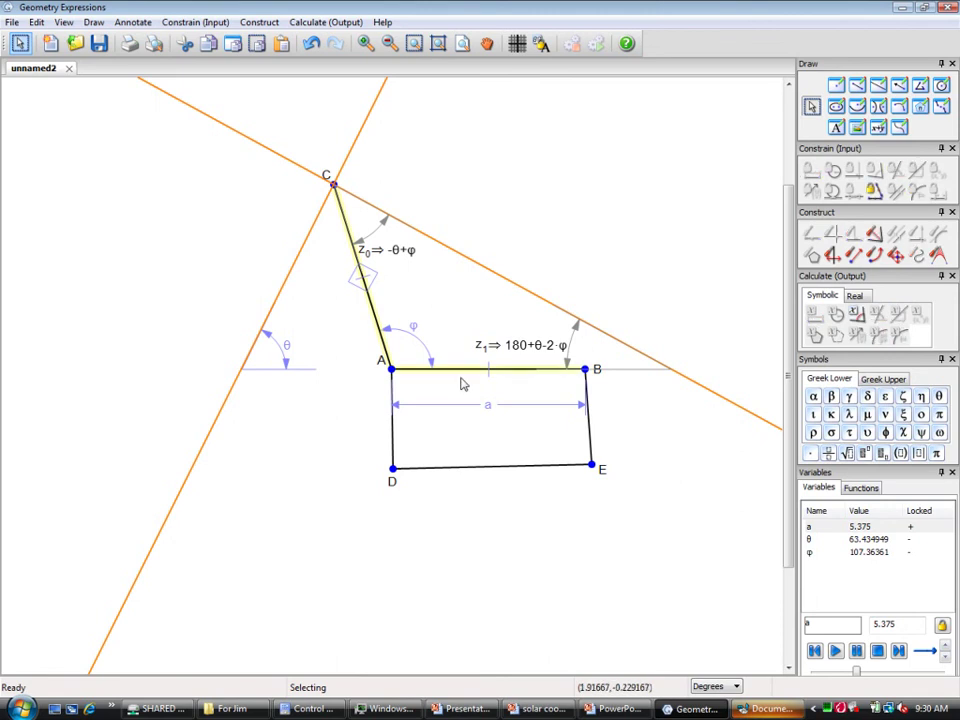
left_click(857, 315)
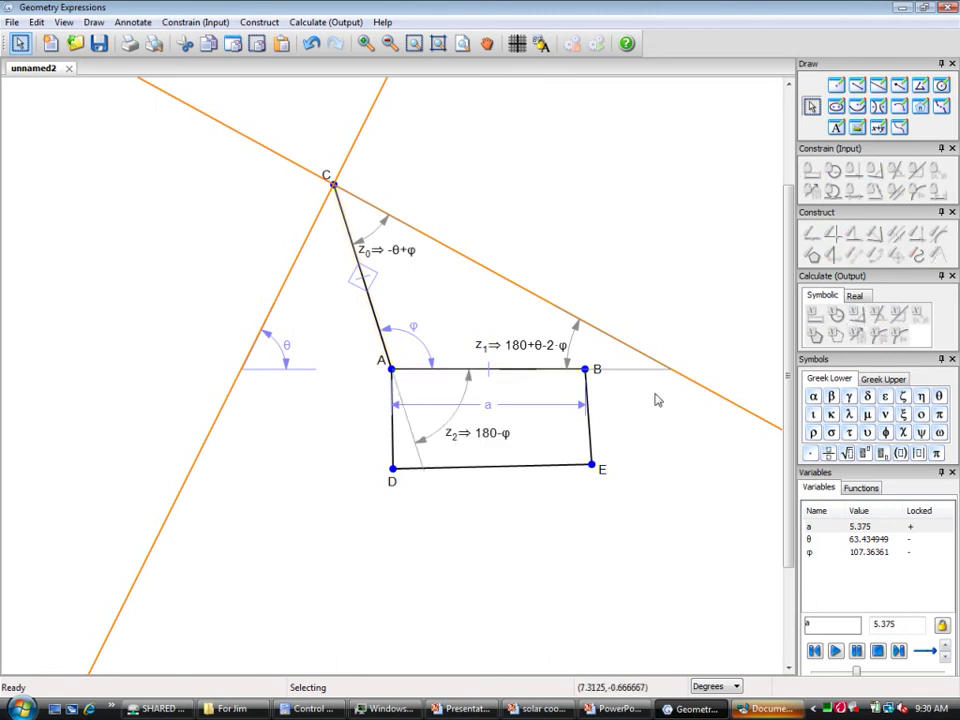
left_click_drag(455, 420, 343, 339)
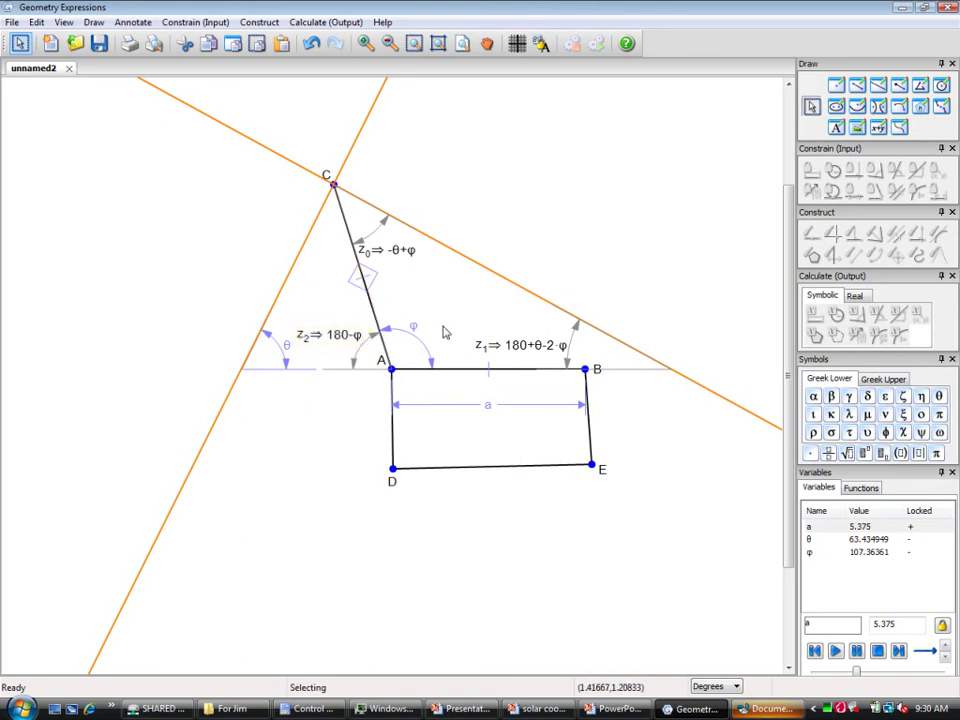
Calculate the symbolic angle between segment AC and the original orange line
left_click(347, 226)
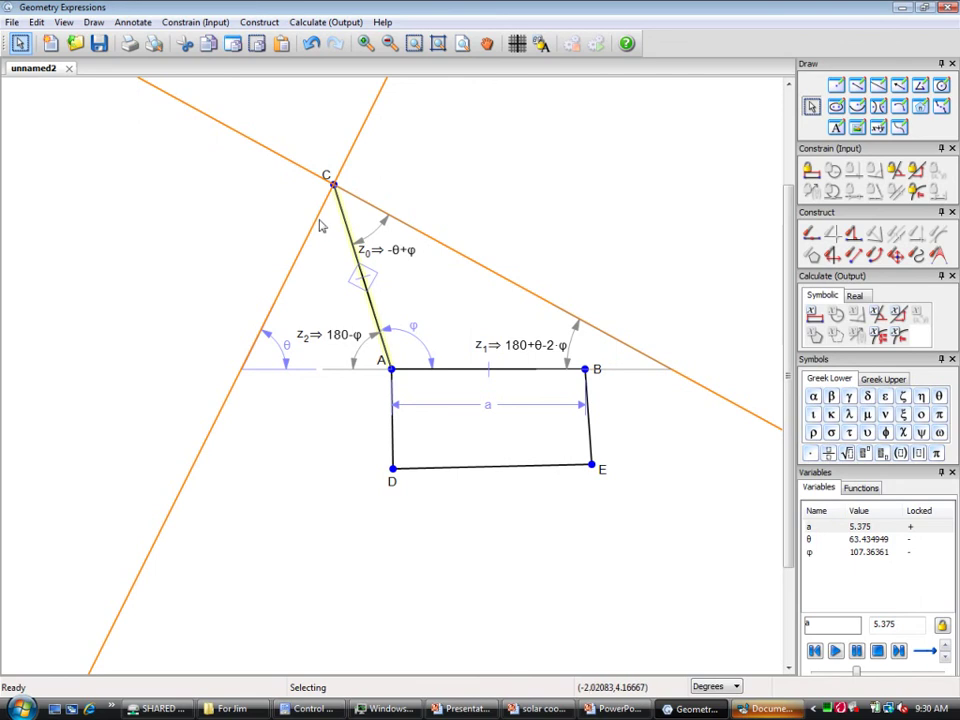
left_click(316, 226, "shift")
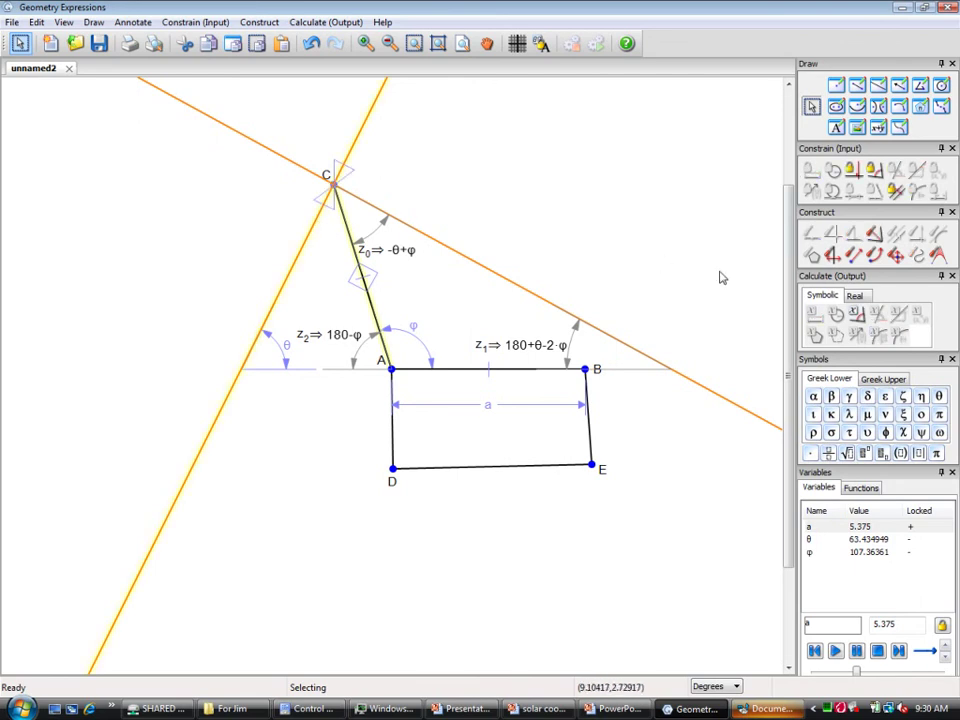
left_click(836, 313)
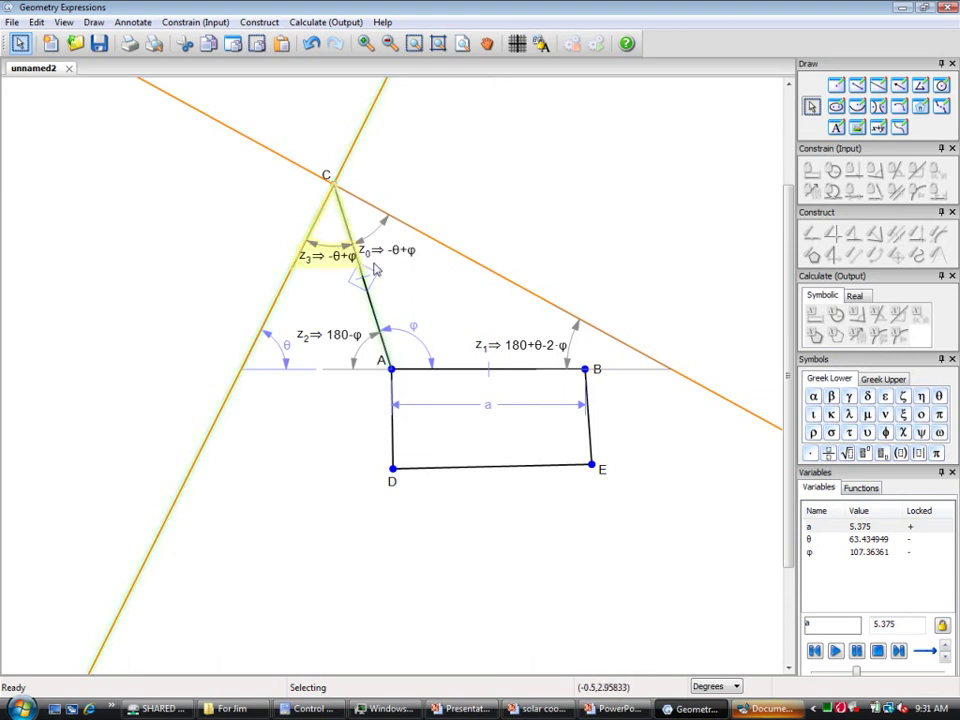
Delete the calculated angle between AC and the original line, and the calculated supplementary angle at A
key("Delete")
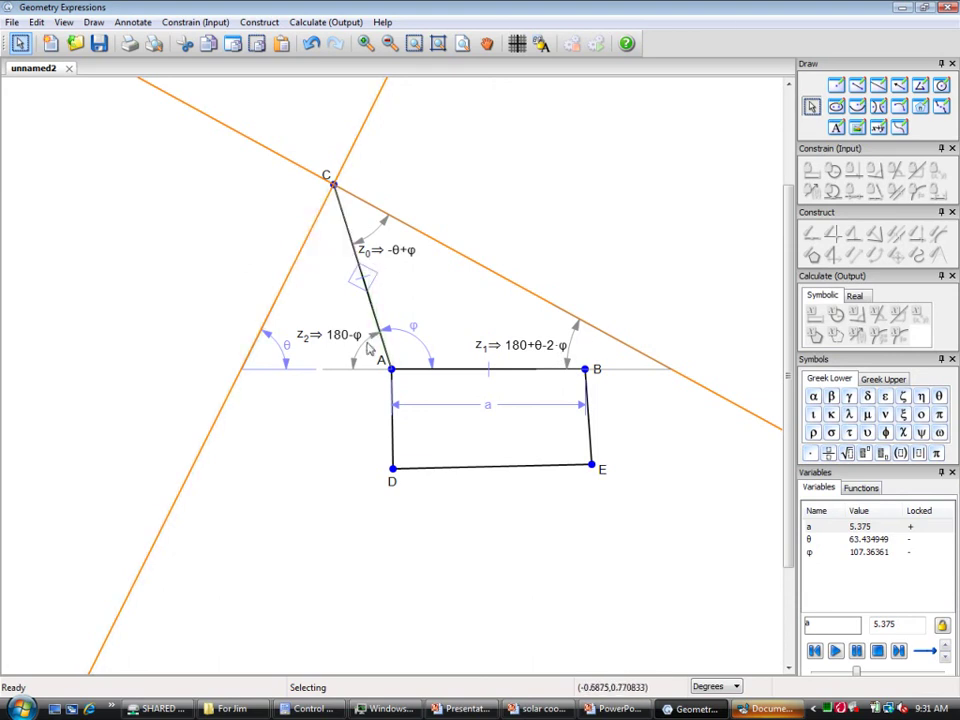
left_click(367, 351)
key("Delete")
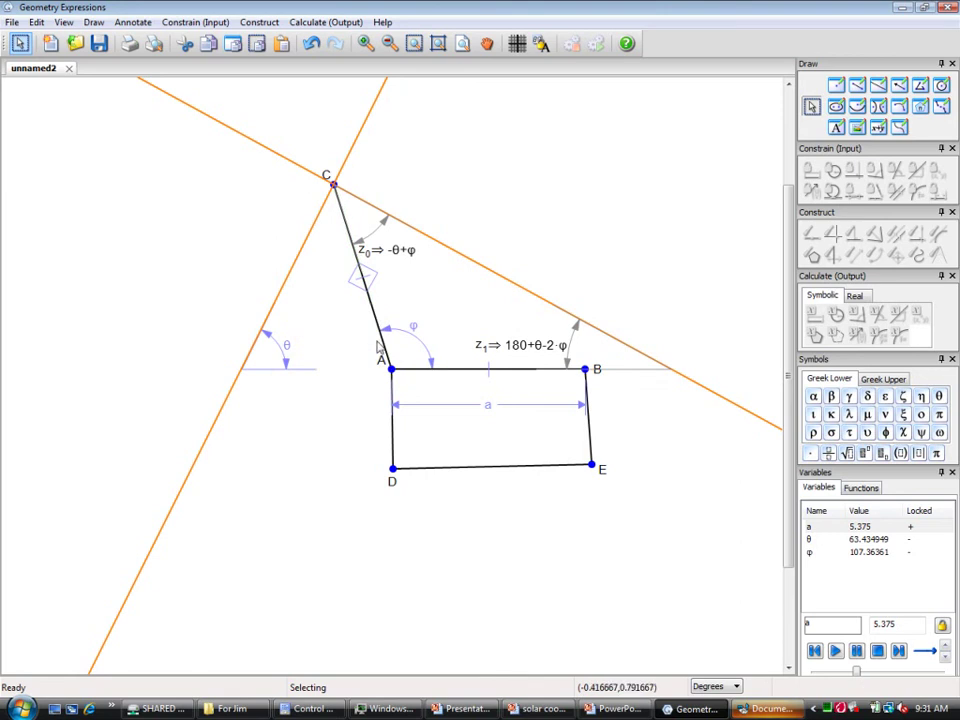
Nudge point C slightly and examine the calculated angles z₁ at the reflected line's base and z₀ at C
mouse_move(333, 185)
left_mouse_down()
mouse_move(345, 175)
mouse_move(354, 187)
mouse_move(337, 193)
left_mouse_up()
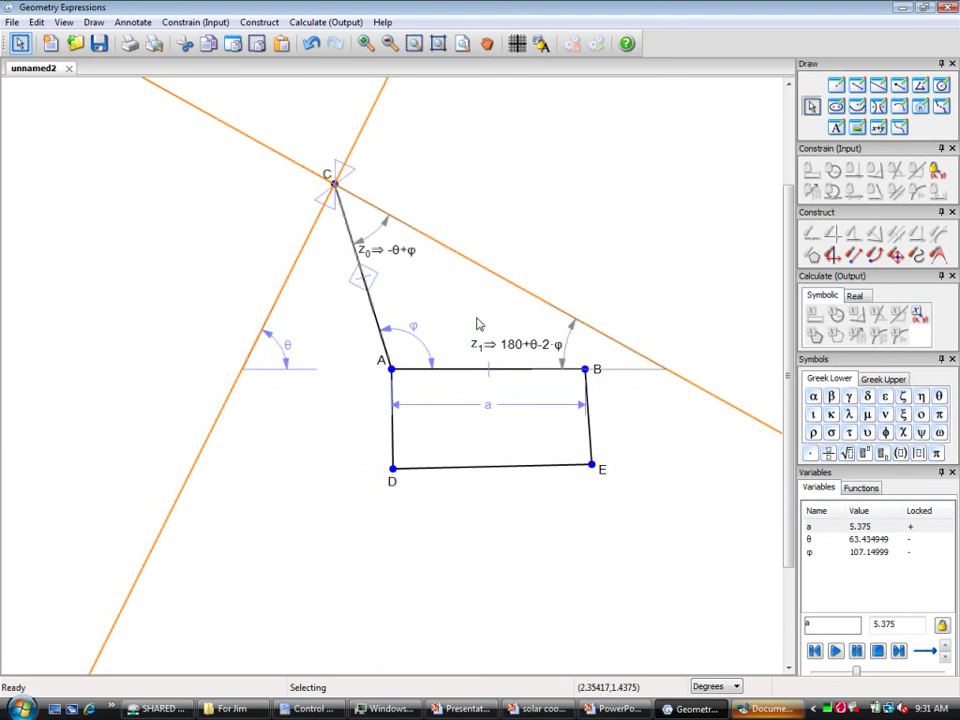
left_click(540, 347)
left_click(384, 247)
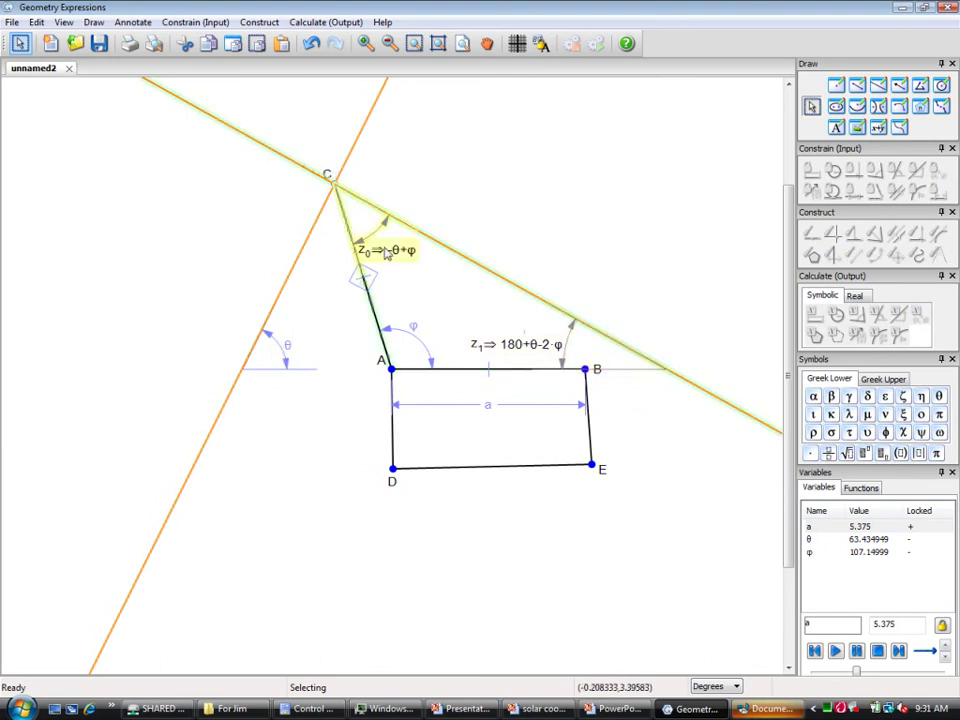
left_click(539, 201)
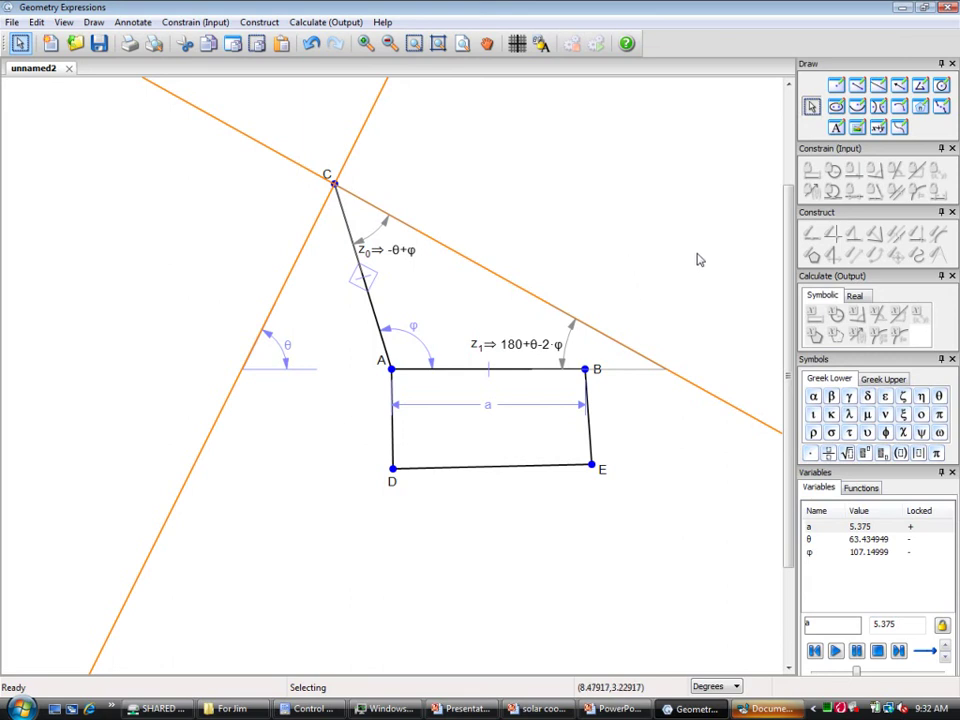
Set the angle between AC and AB to 60+2*θ/3, and move point C outward to test it
left_click(411, 334)
key("BackSpace")
type("60+2")
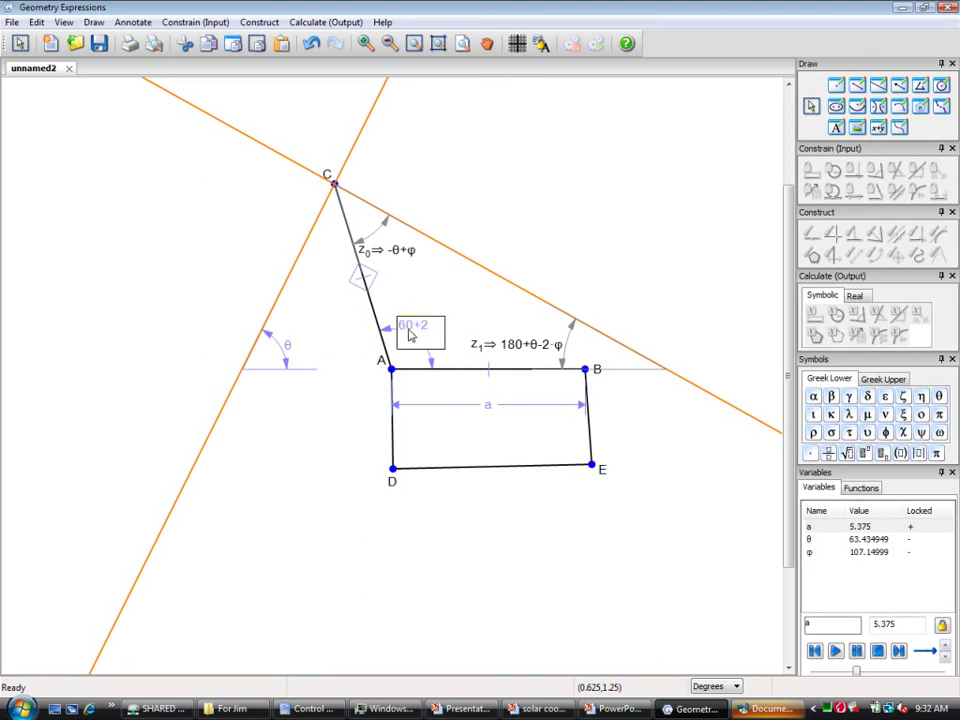
type("*")
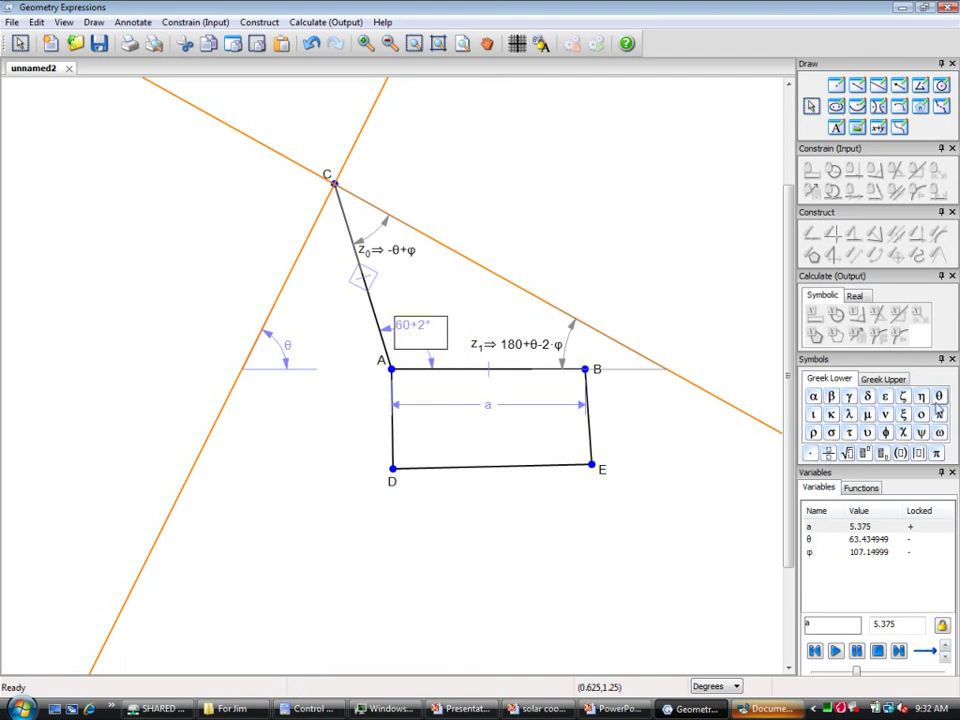
type("θ")
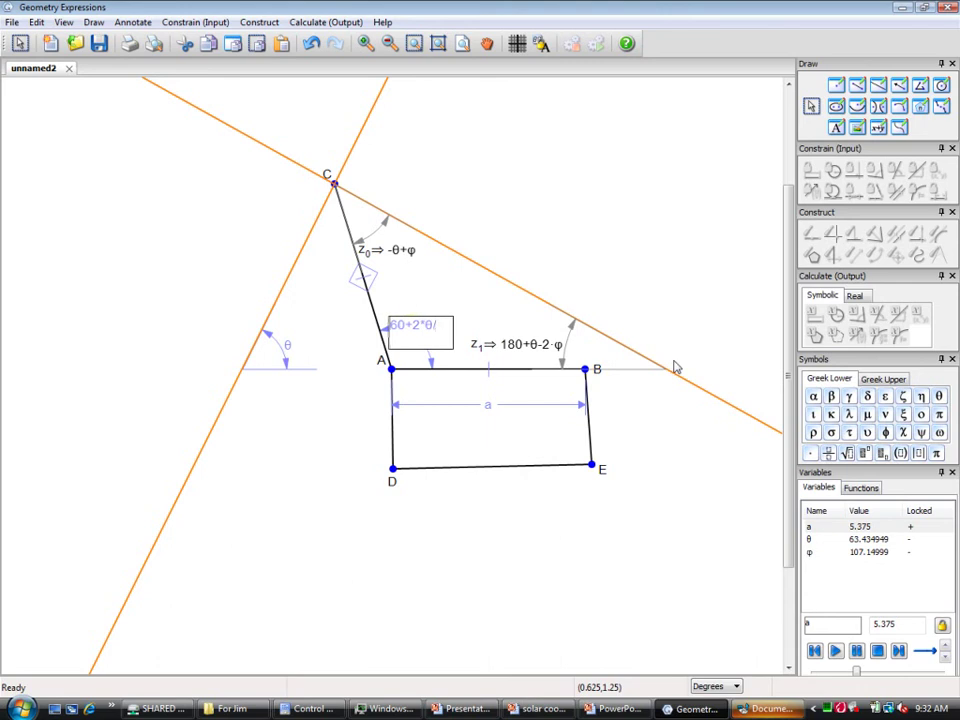
type("/3")
key("Return")
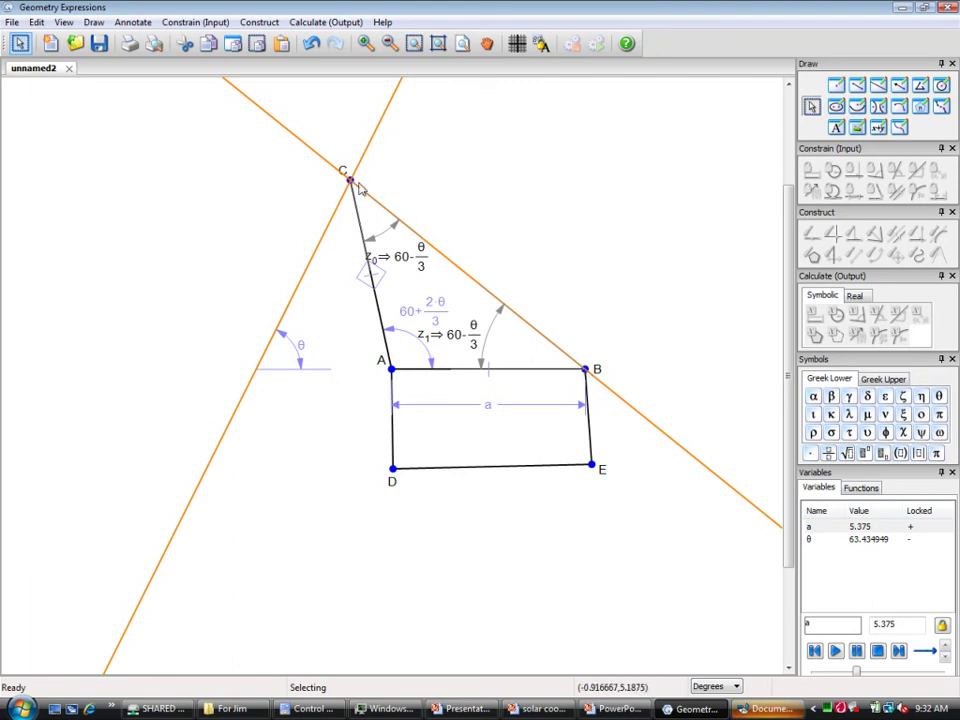
left_click_drag(352, 186, 318, 195)
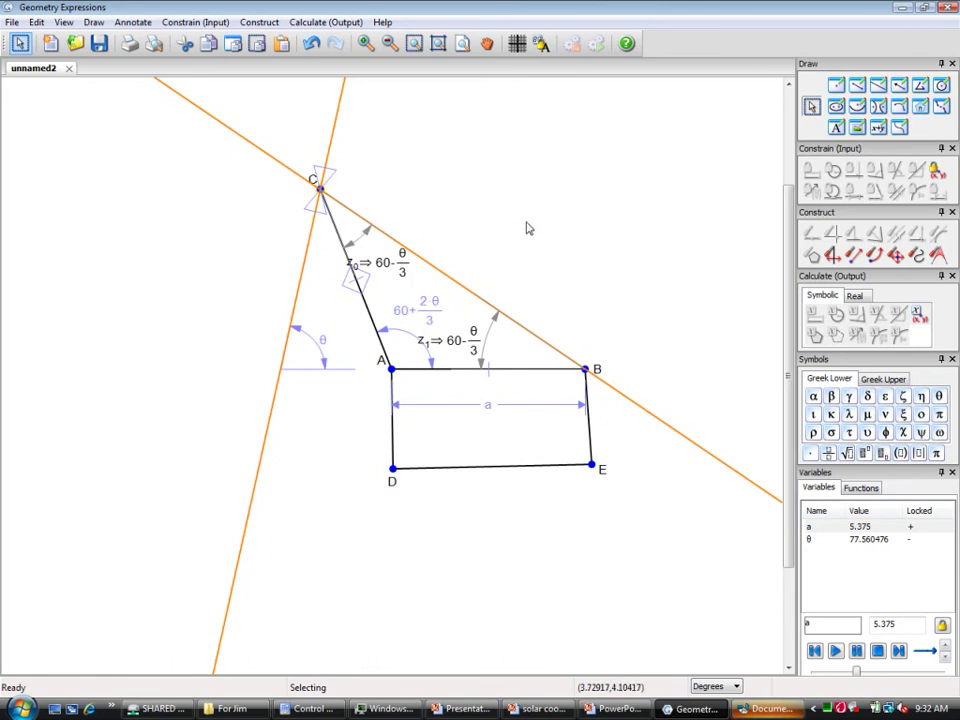
Set variable θ to 45 and move the label of the angle between AC and AB farther from A
left_click(422, 317)
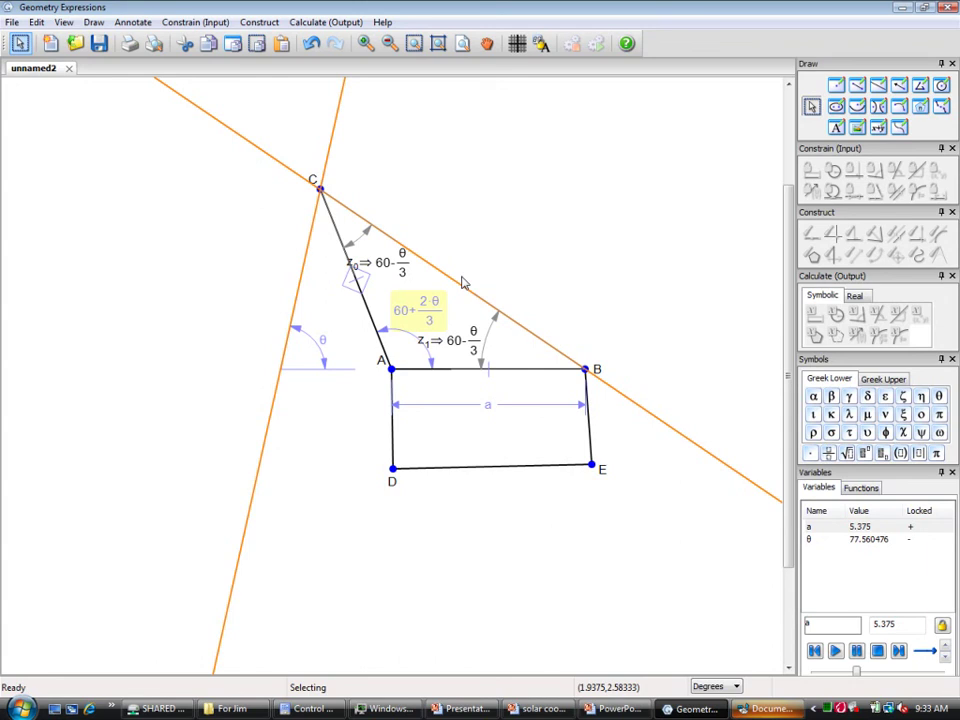
left_click(860, 540)
double_click(877, 625)
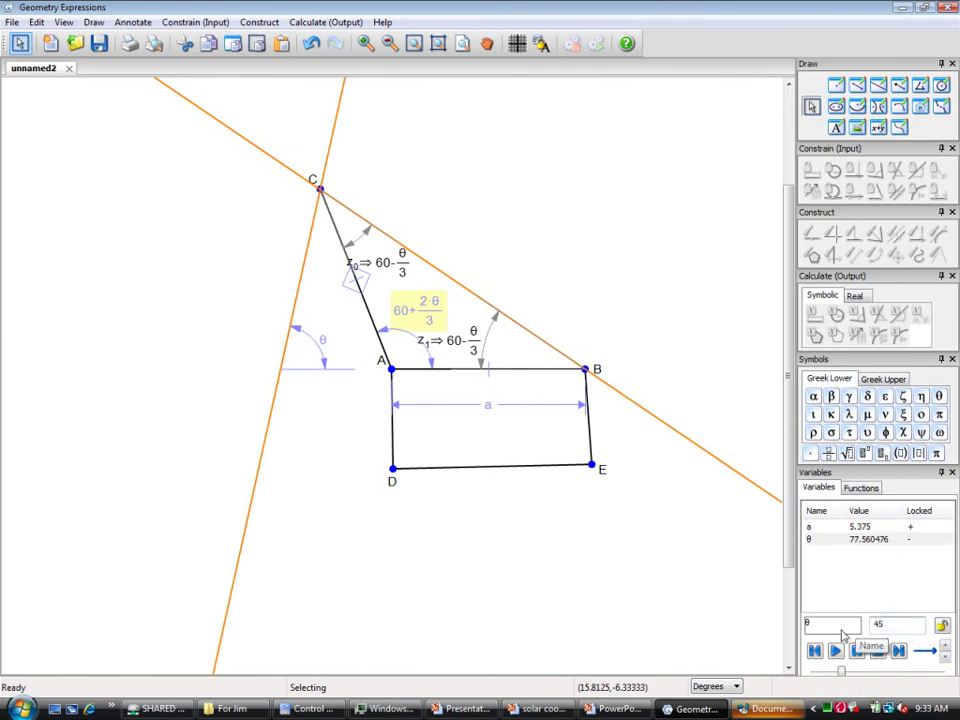
key("Return")
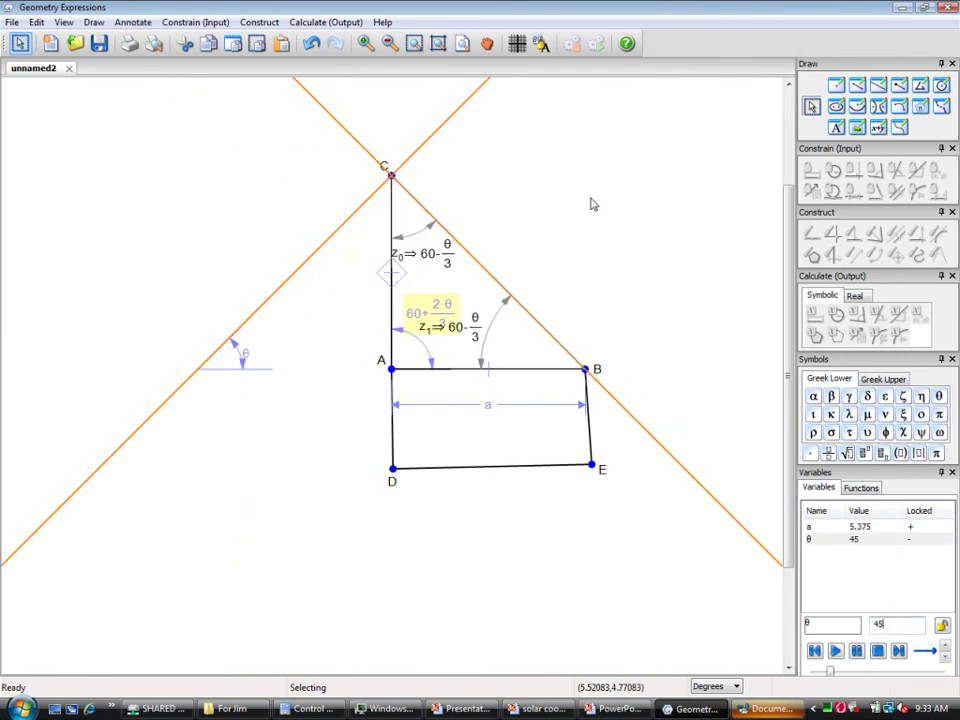
left_click_drag(442, 313, 445, 301)
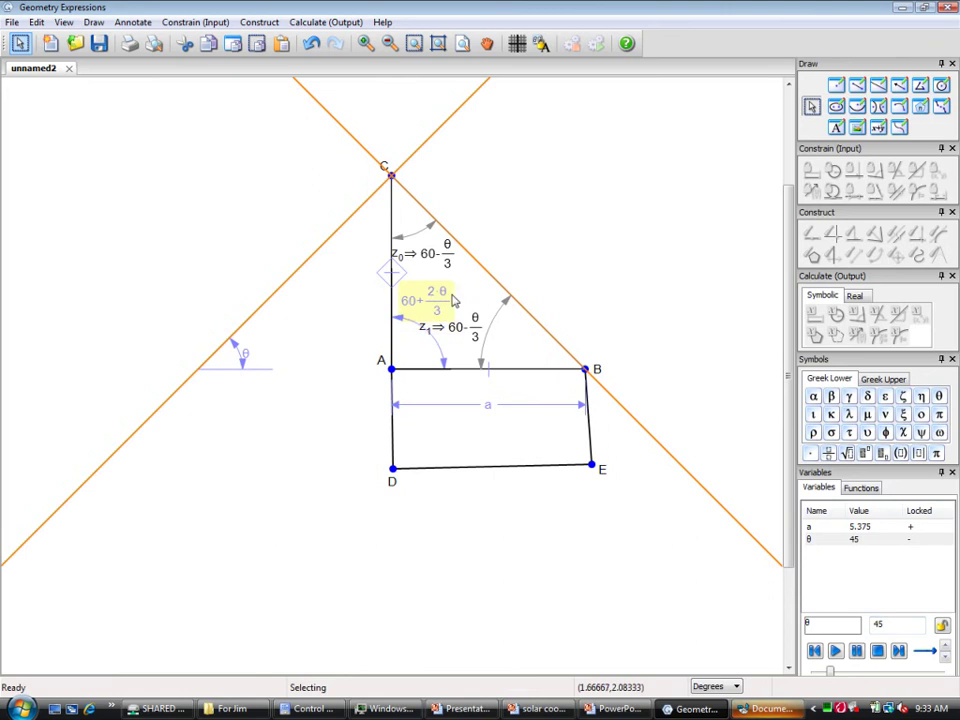